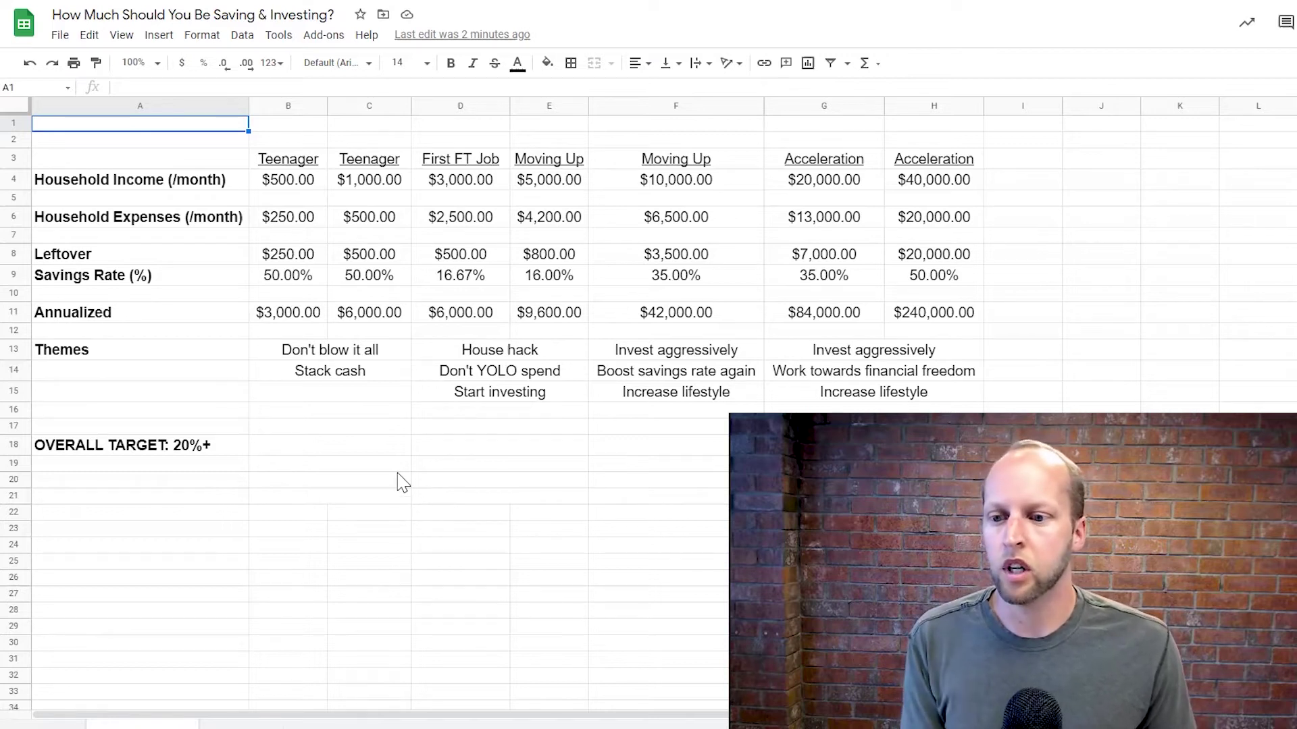
Step: Review the overall savings target, the teenager income, and the leftover amounts and themes for the First FT Job and first Moving Up columns
left_click(127, 447)
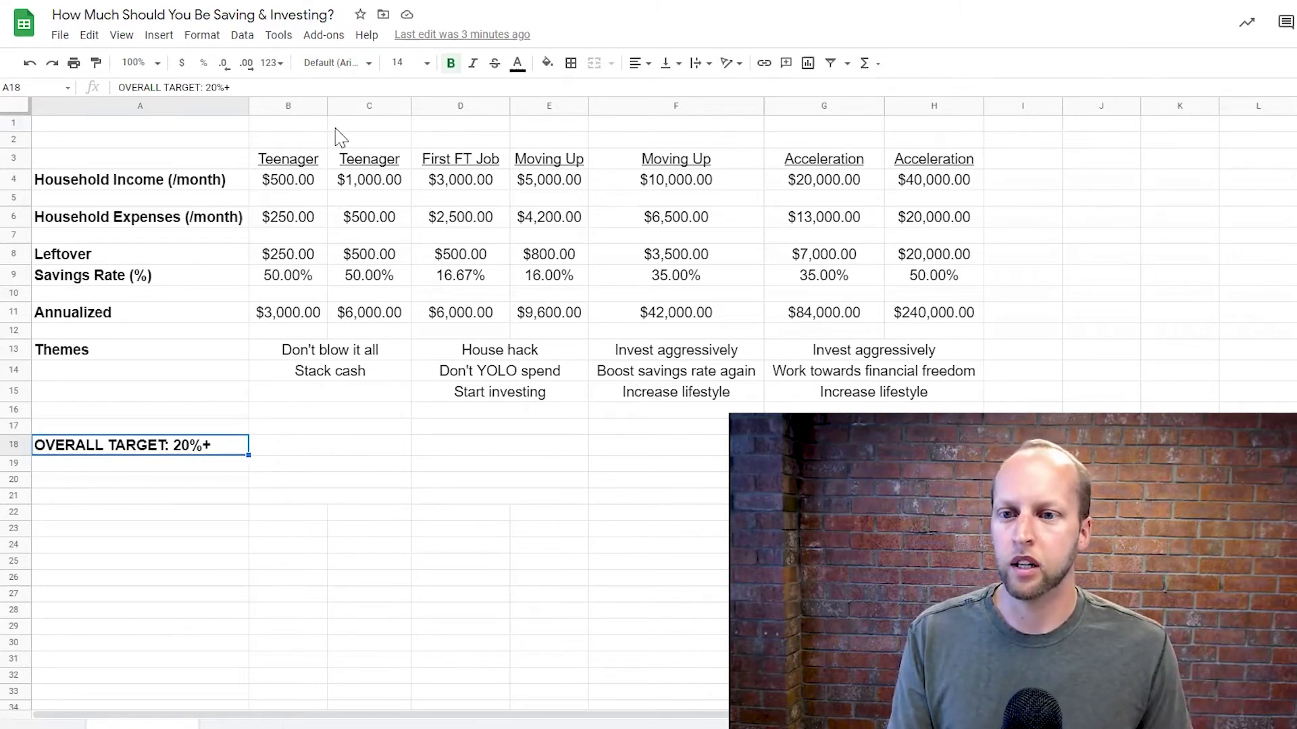
left_click(297, 145)
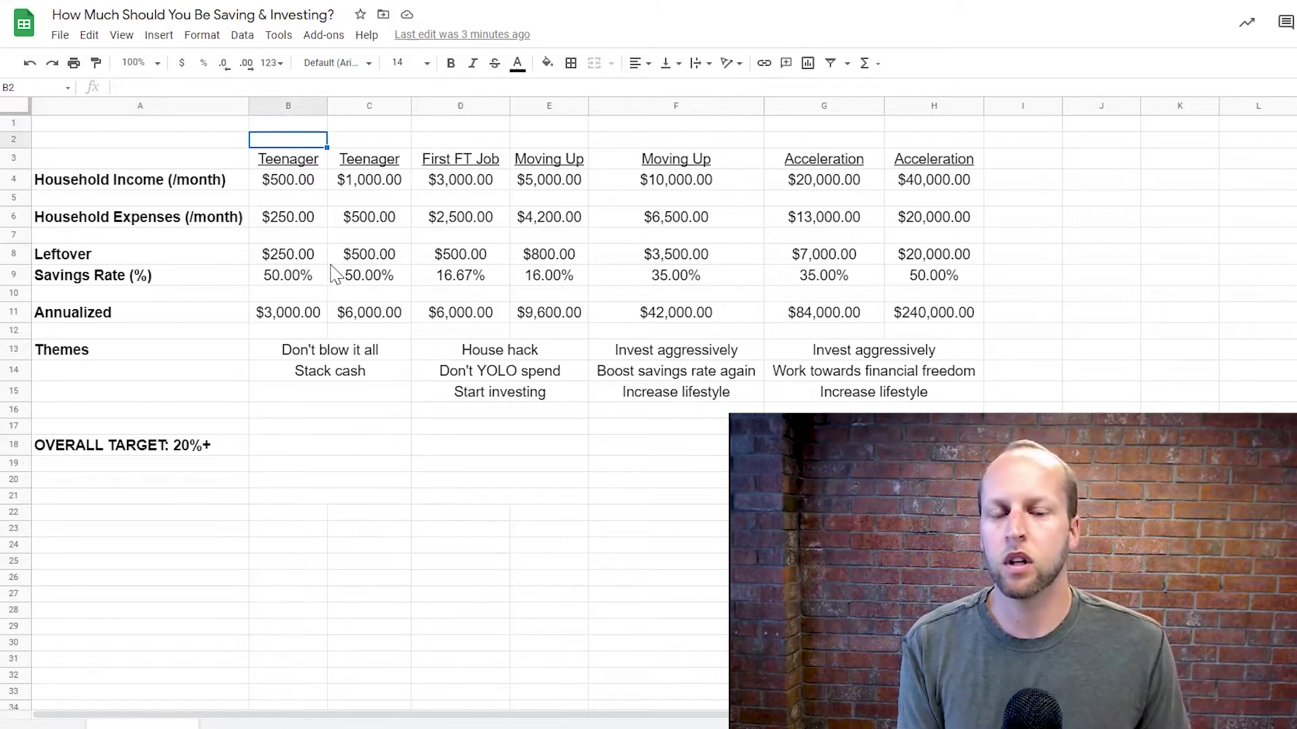
left_click(297, 186)
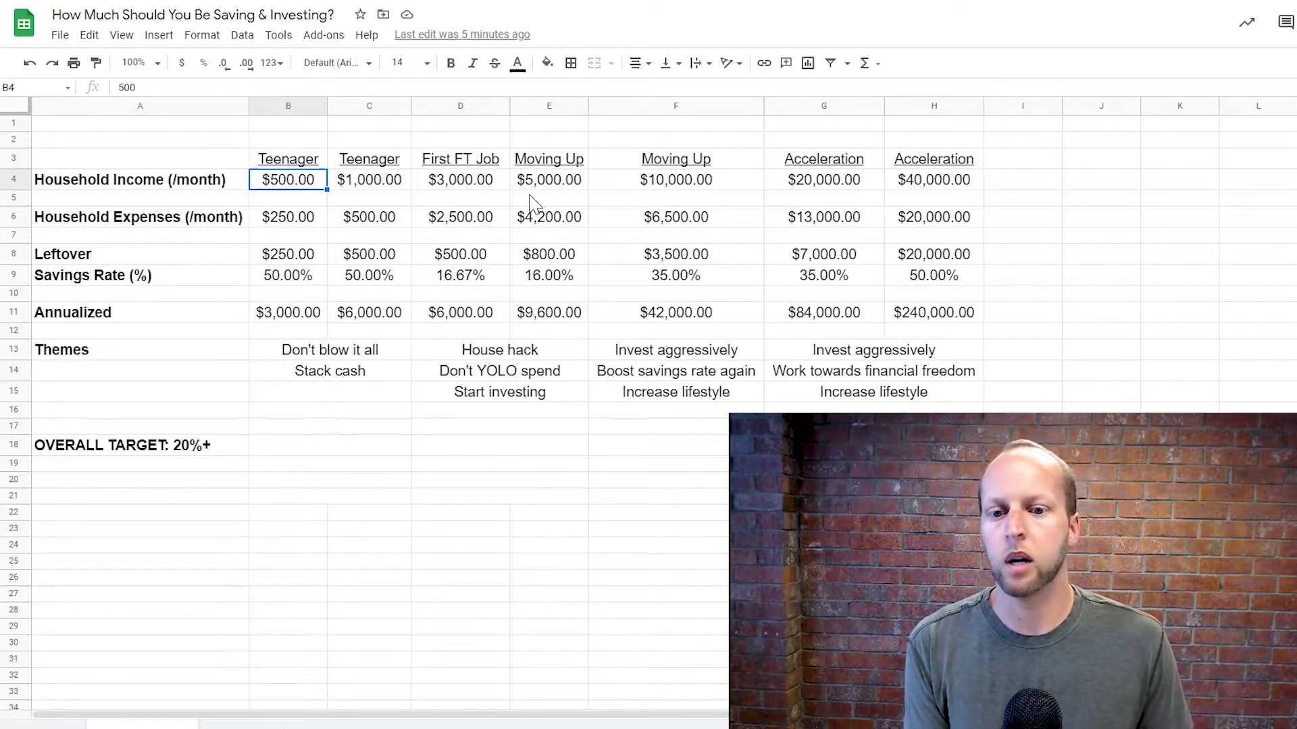
left_click(469, 254)
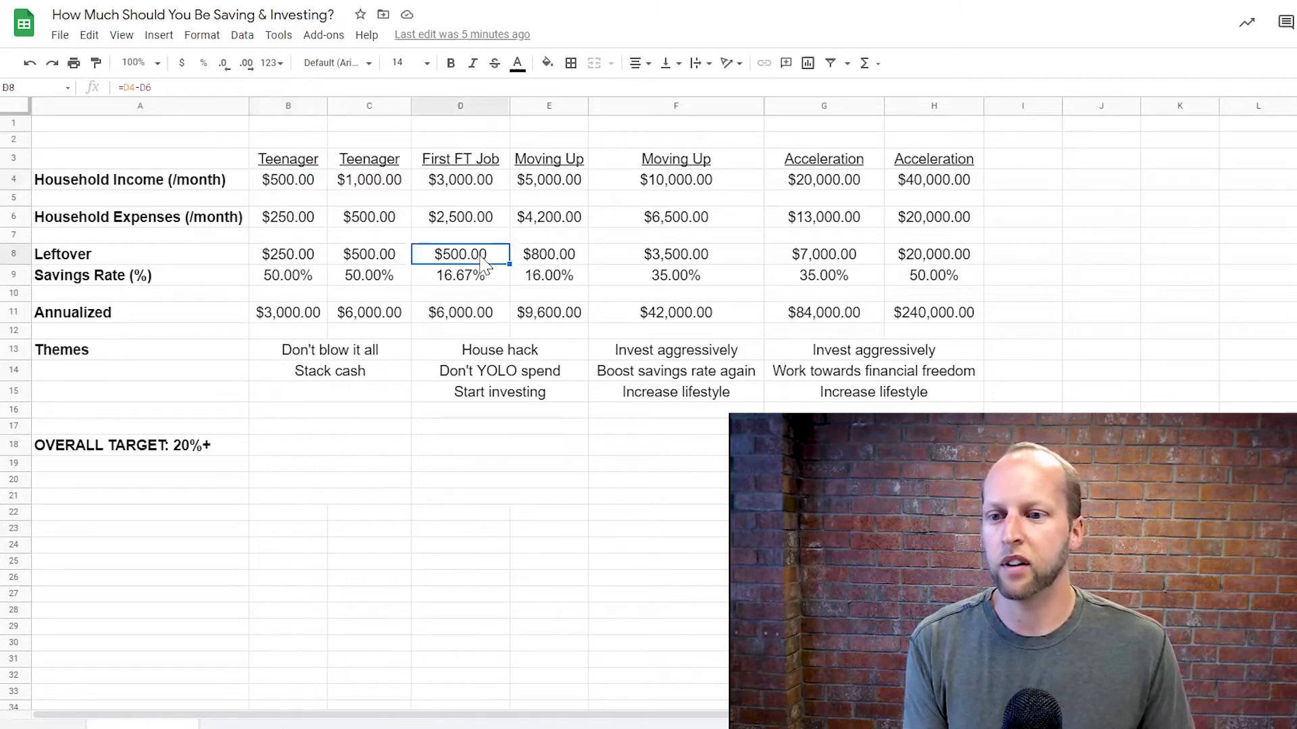
left_click(542, 260)
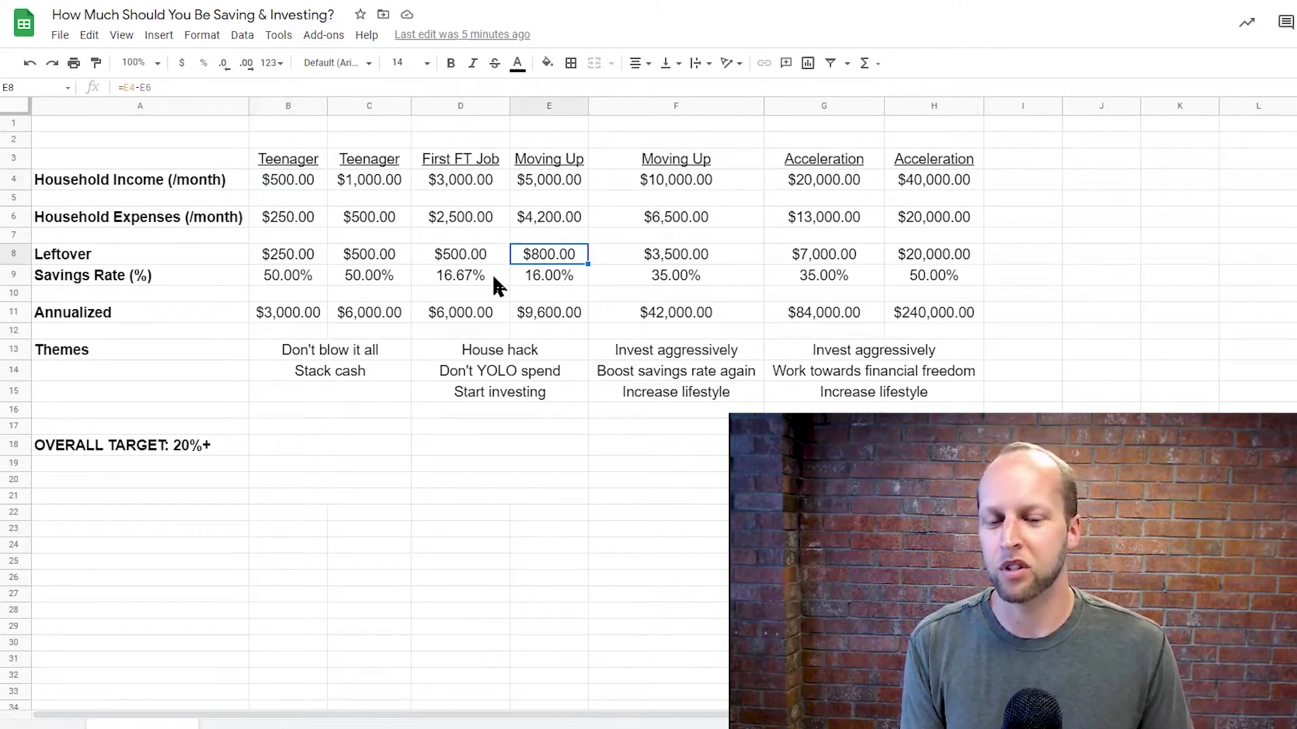
left_click(465, 316)
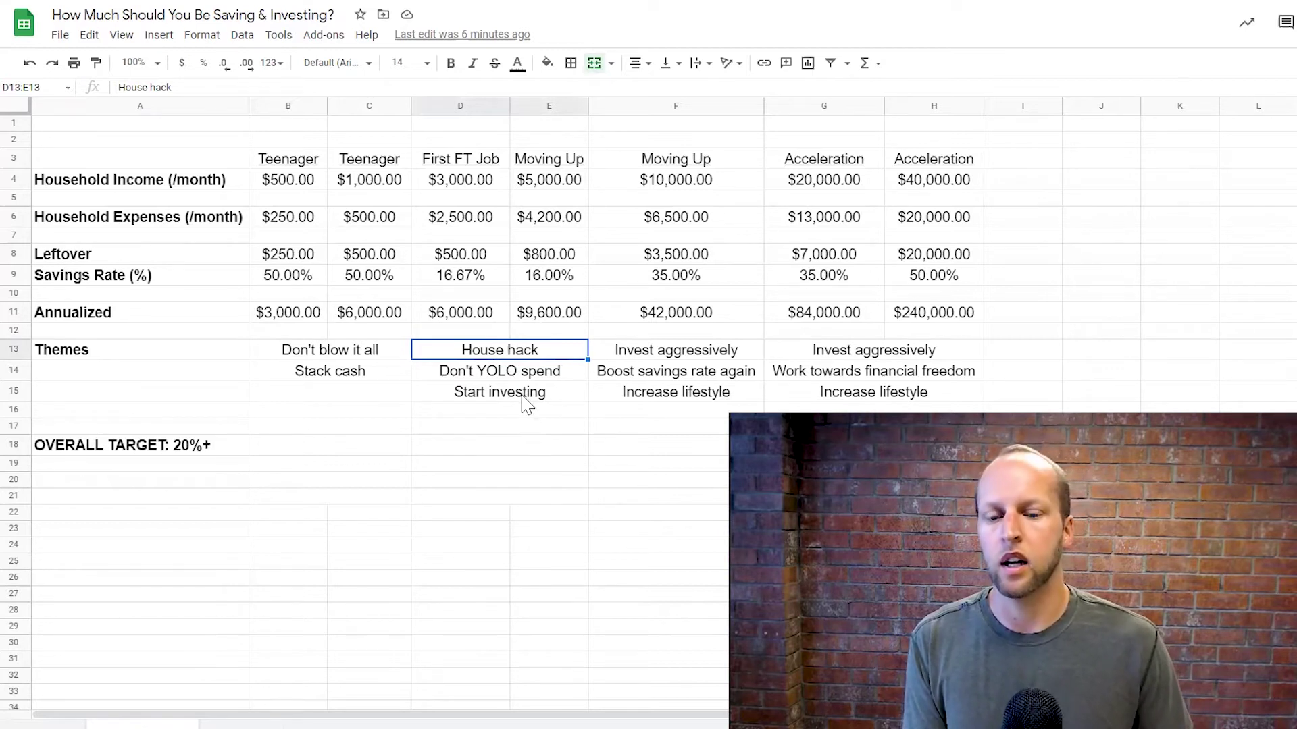
left_click(526, 398)
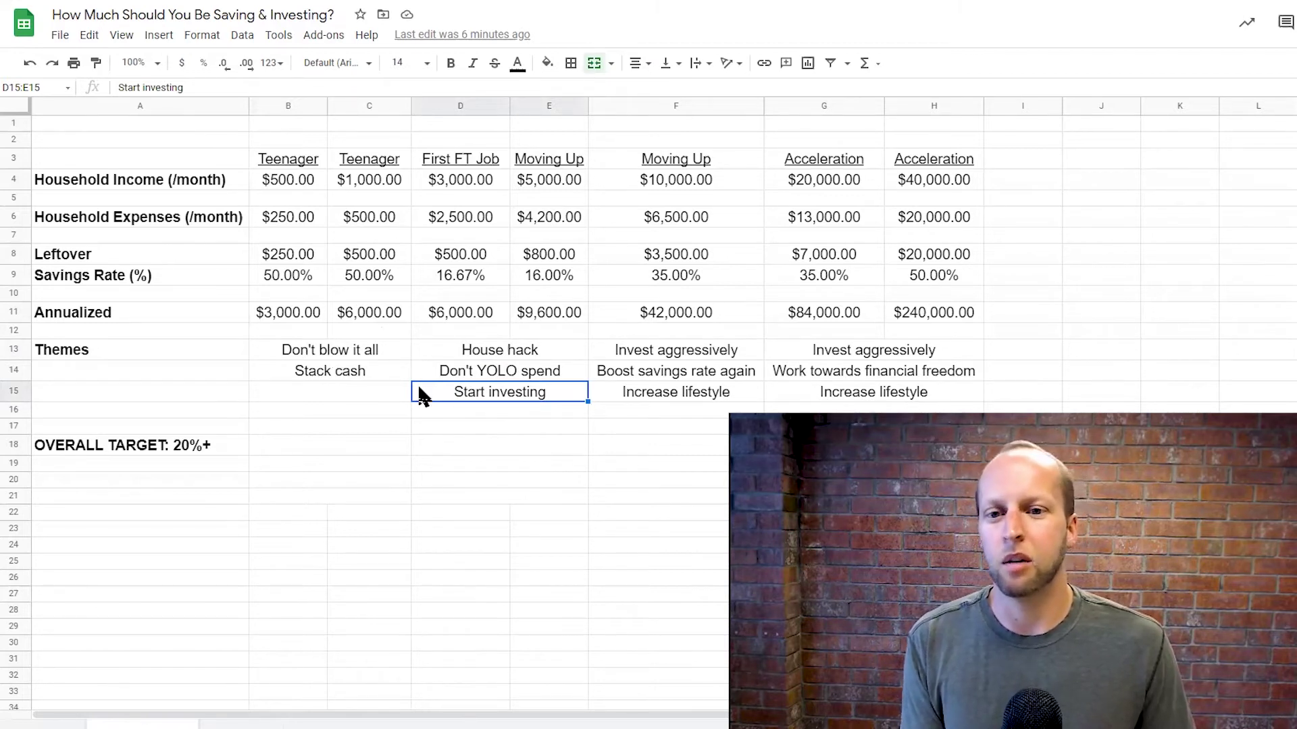
left_click(511, 356)
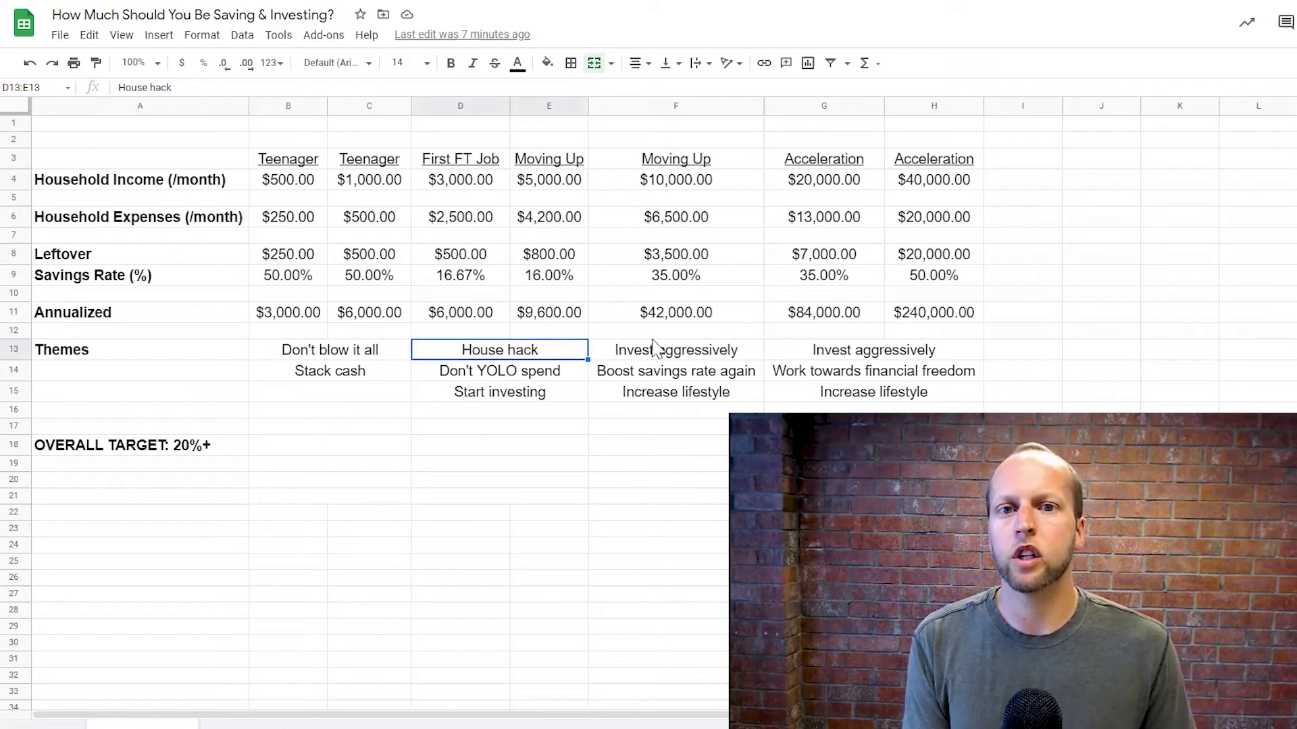
Step: Examine the incomes and themes of the Moving Up and Acceleration stages and compare savings rates with the earlier life stages
left_click(659, 398)
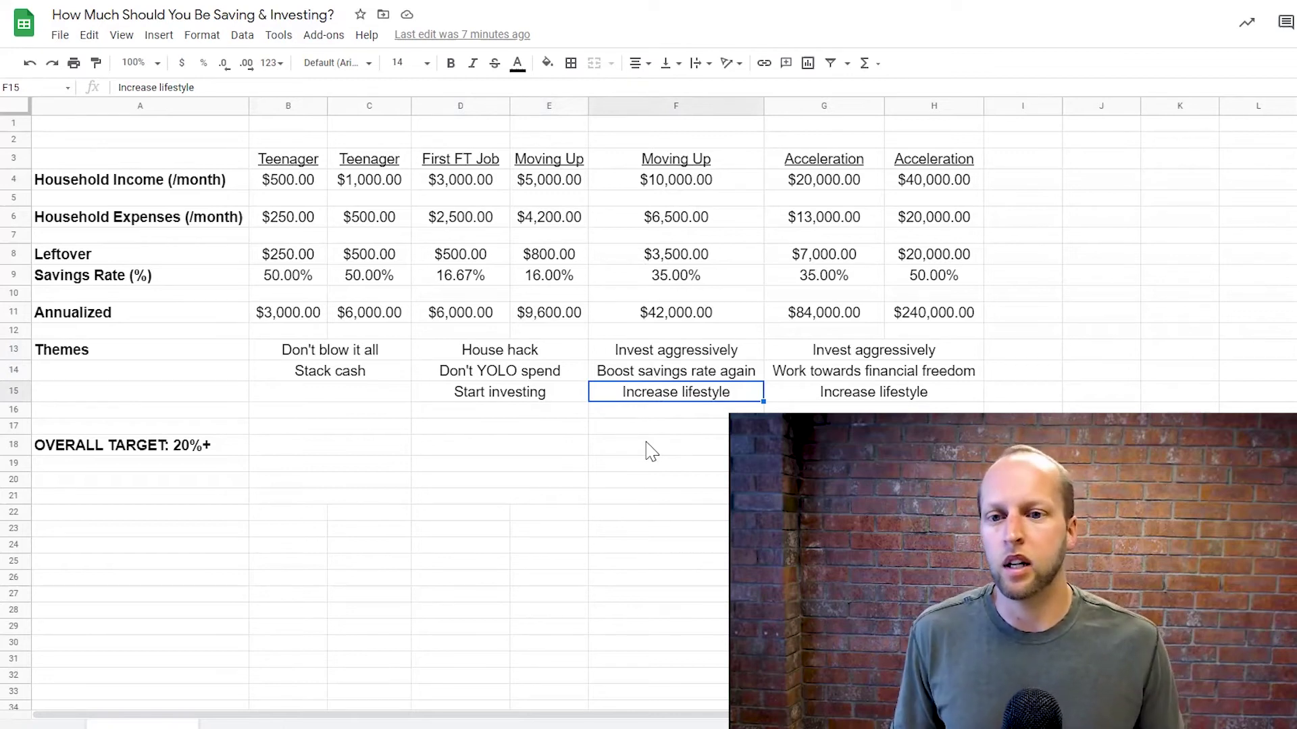
left_click(547, 187)
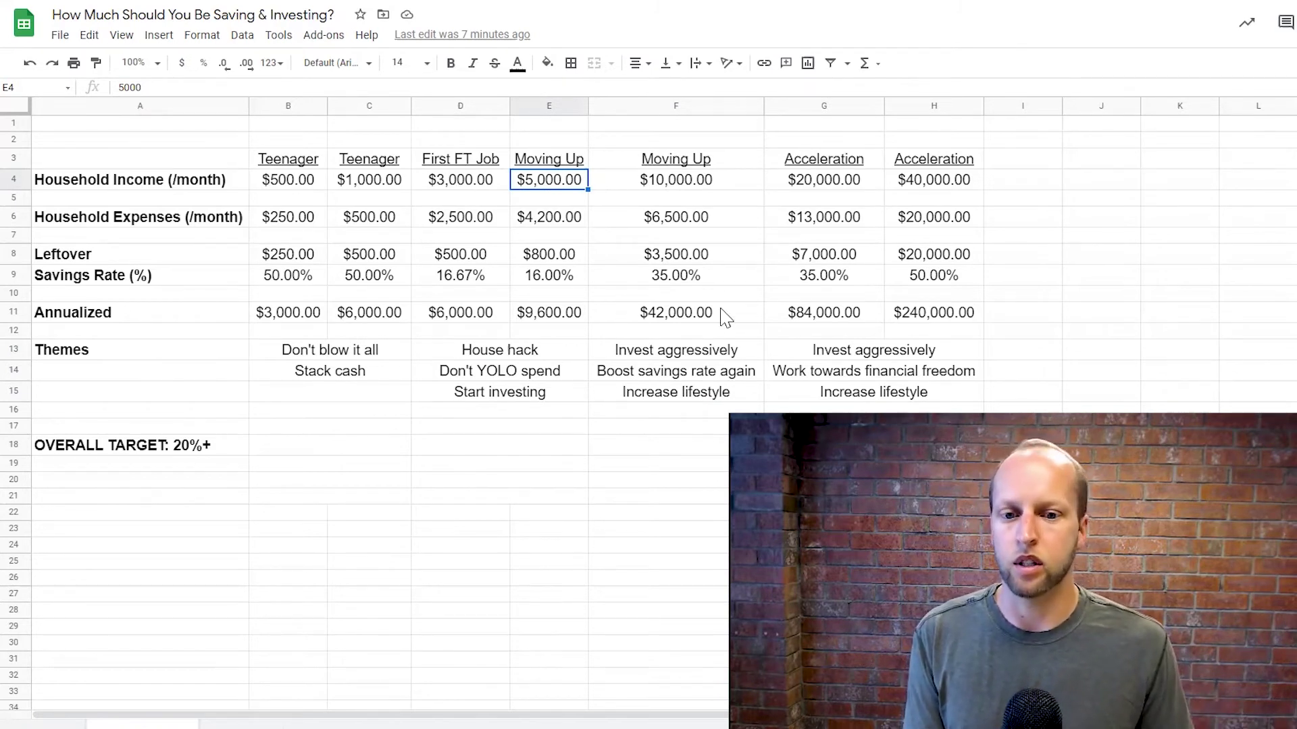
left_click(693, 363)
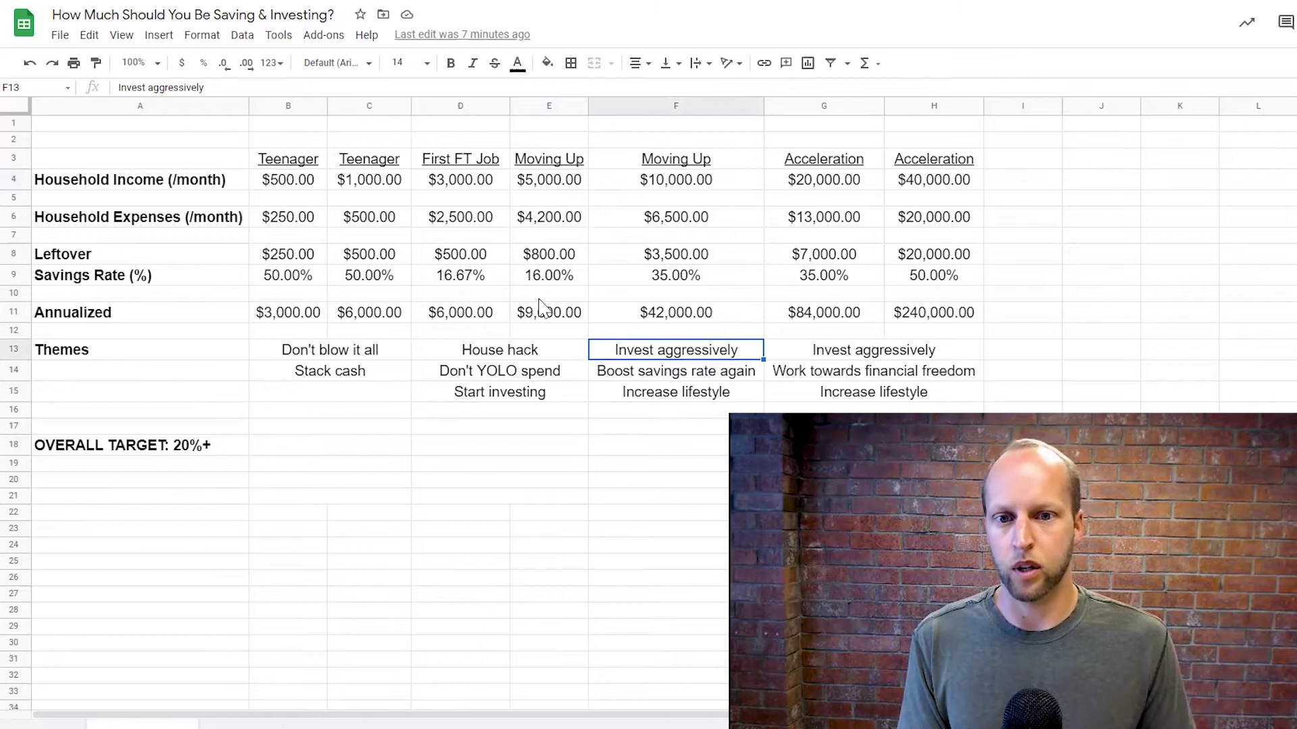
left_click(677, 399)
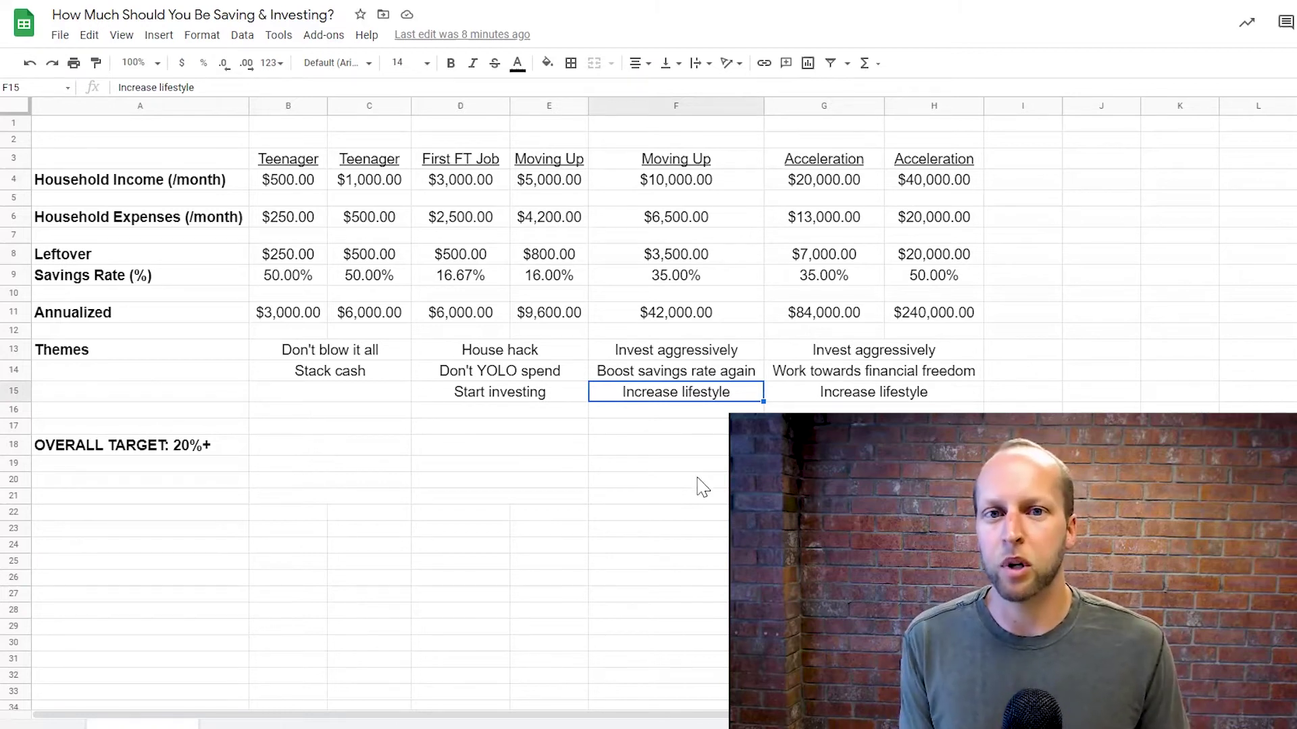
left_click(686, 284)
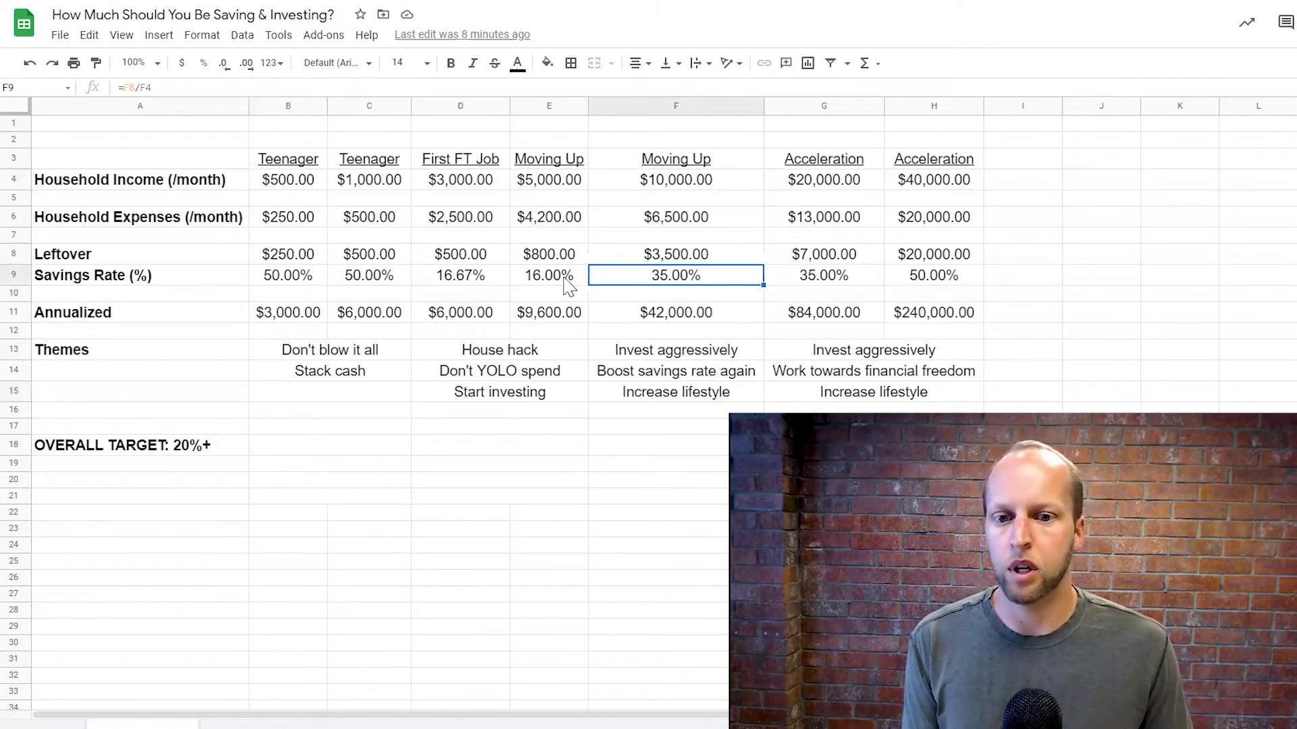
left_click(681, 412)
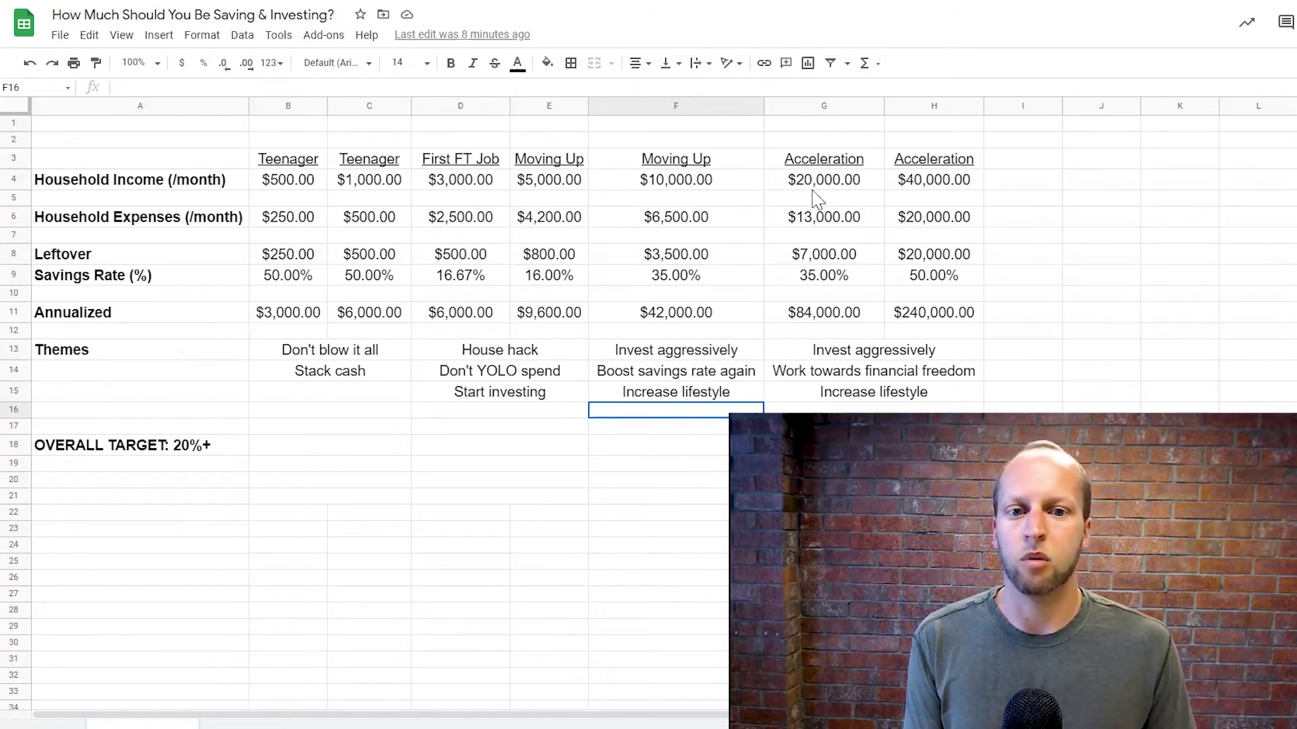
left_click(831, 191)
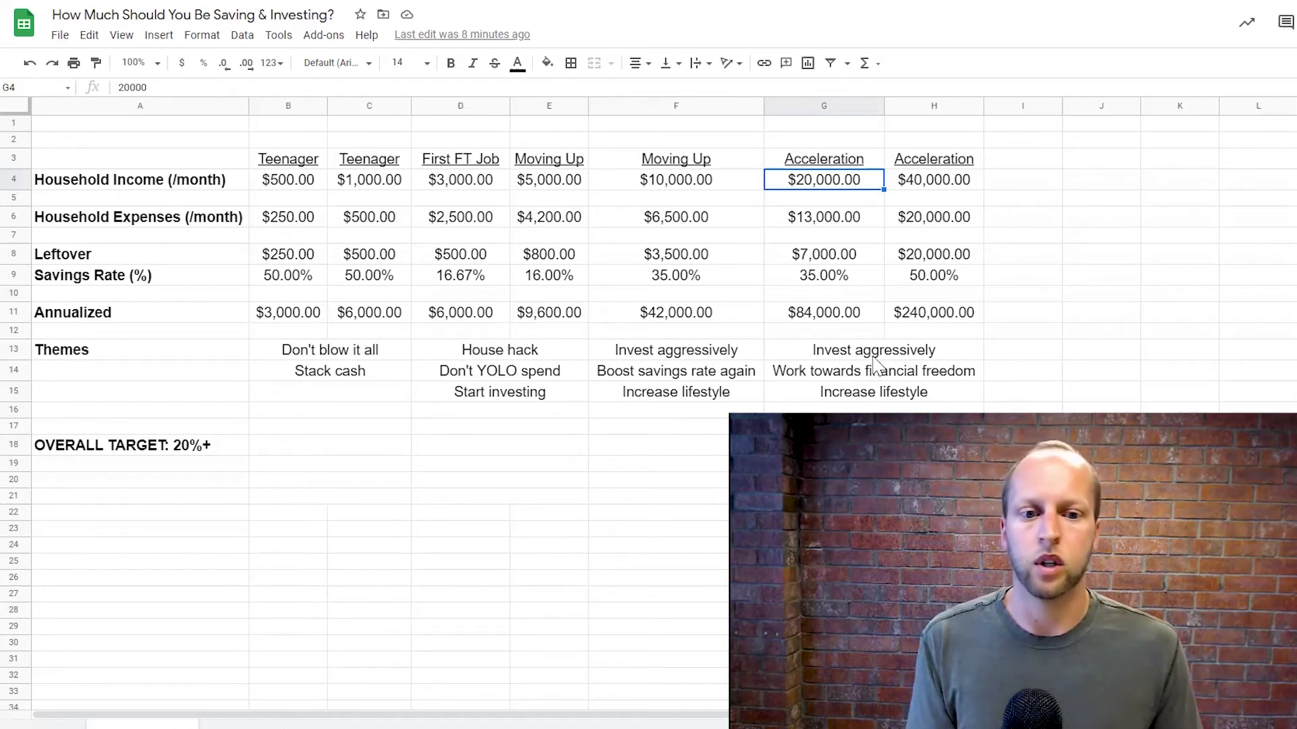
left_click(820, 372)
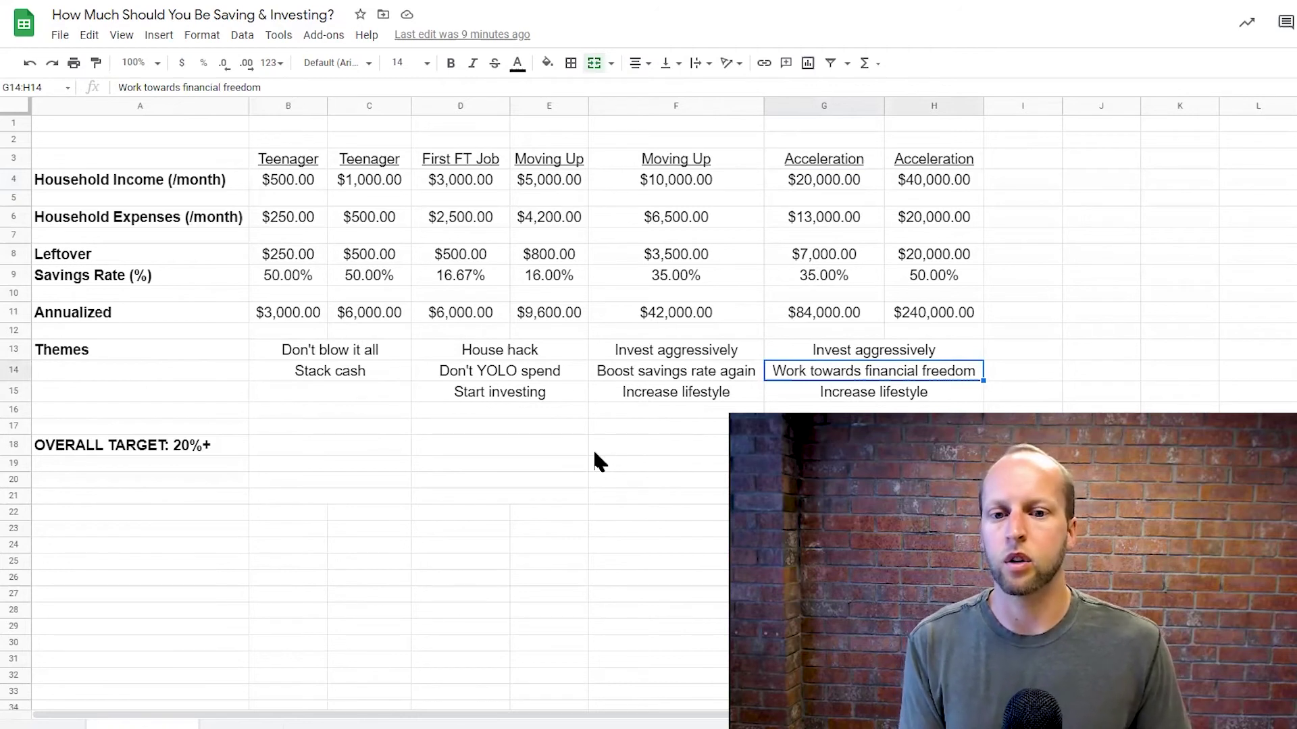
left_click_drag(287, 278, 378, 288)
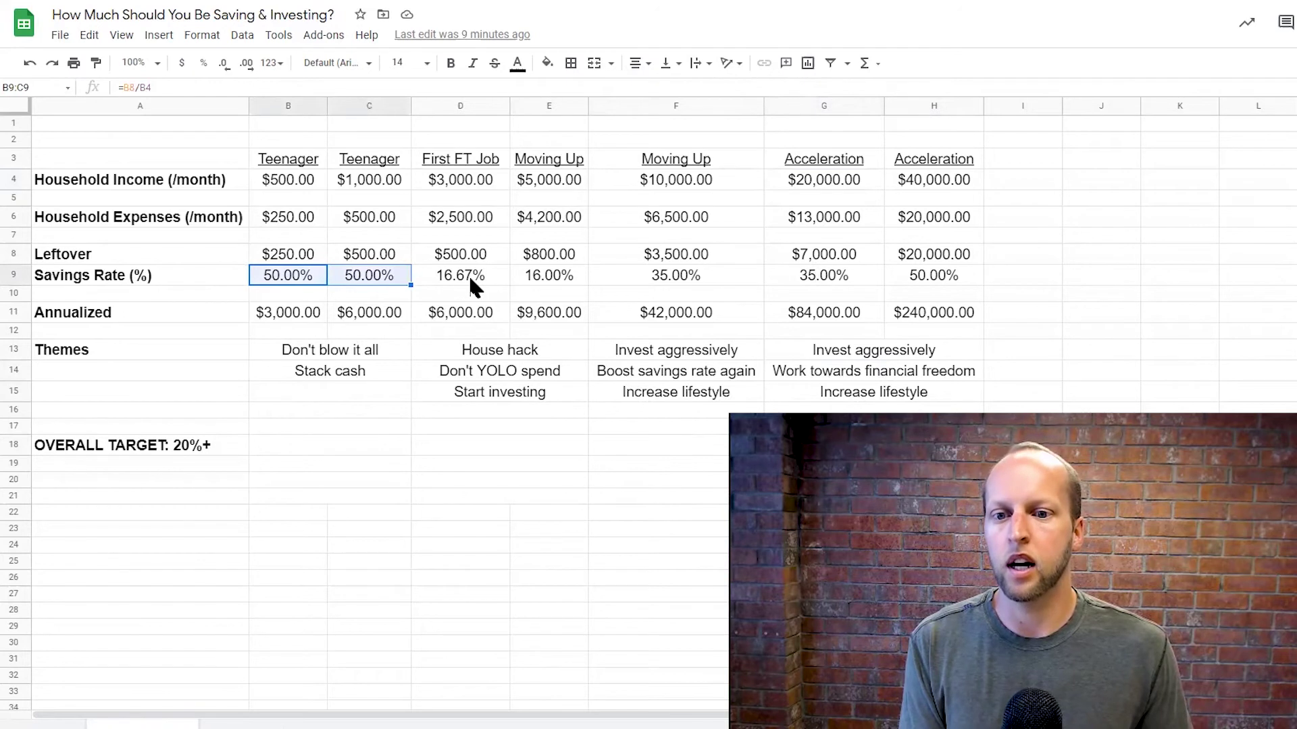
left_click(500, 281)
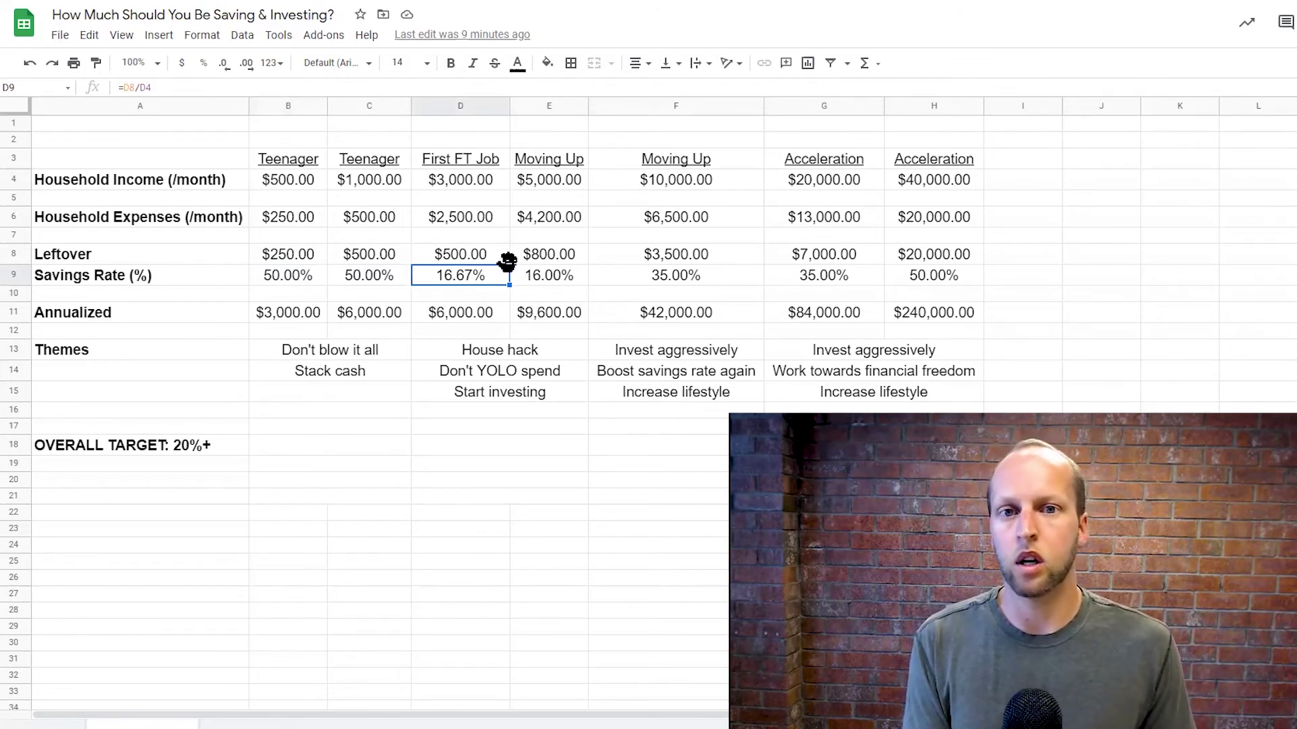
left_click(661, 285)
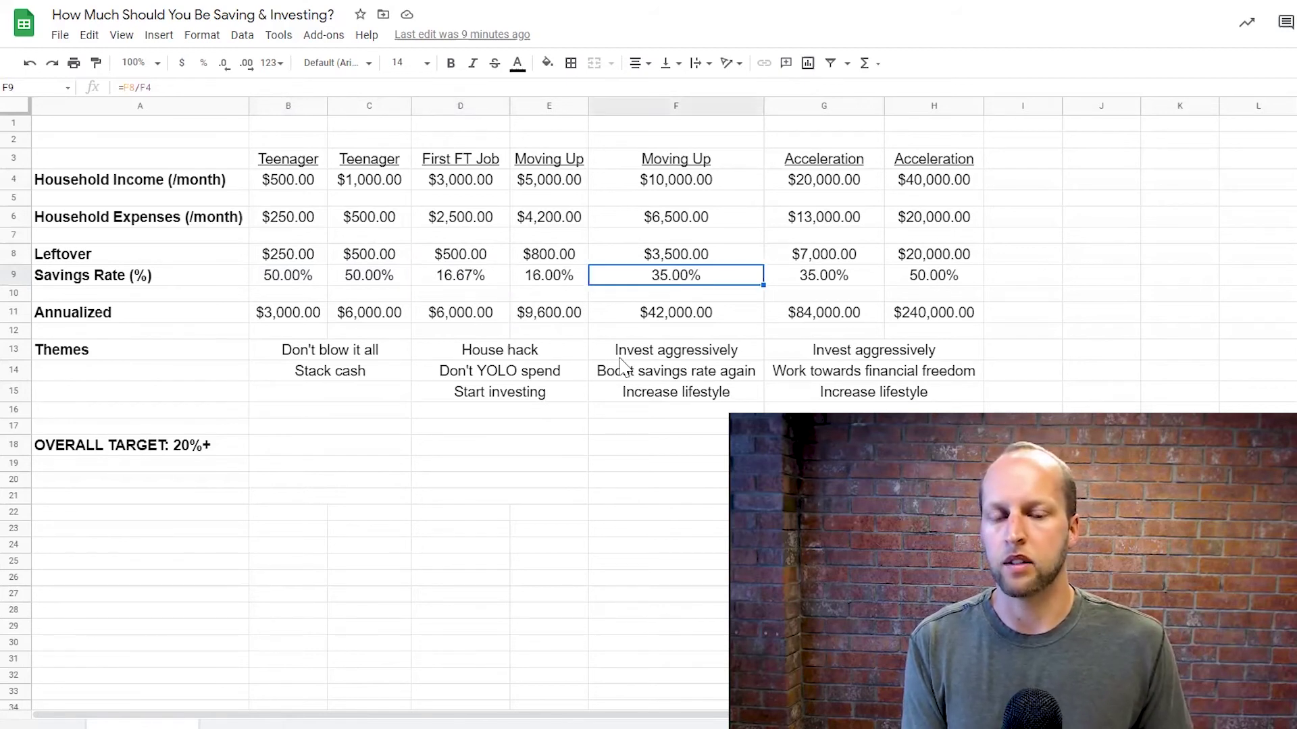
left_click(534, 463)
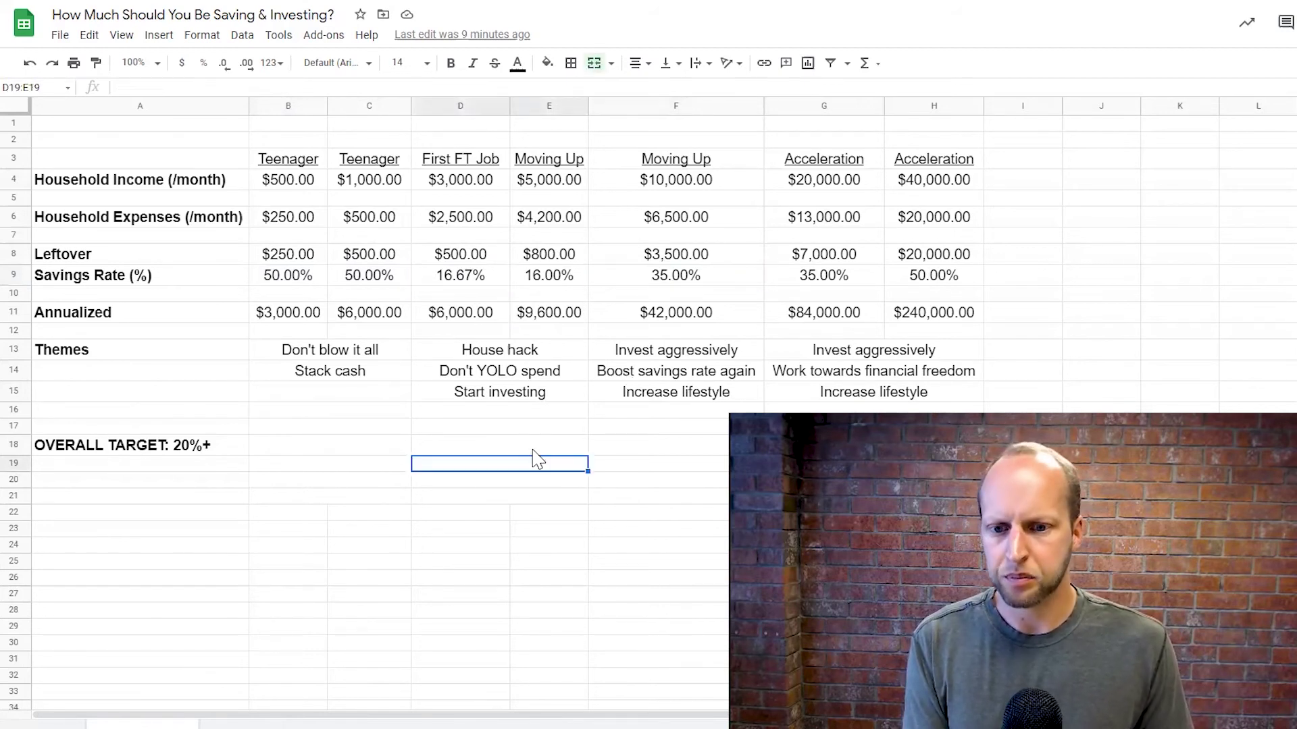
Step: On the first-job sheet, set the font size of A1:H31 to 14 and widen column B to fit its labels
left_click(226, 721)
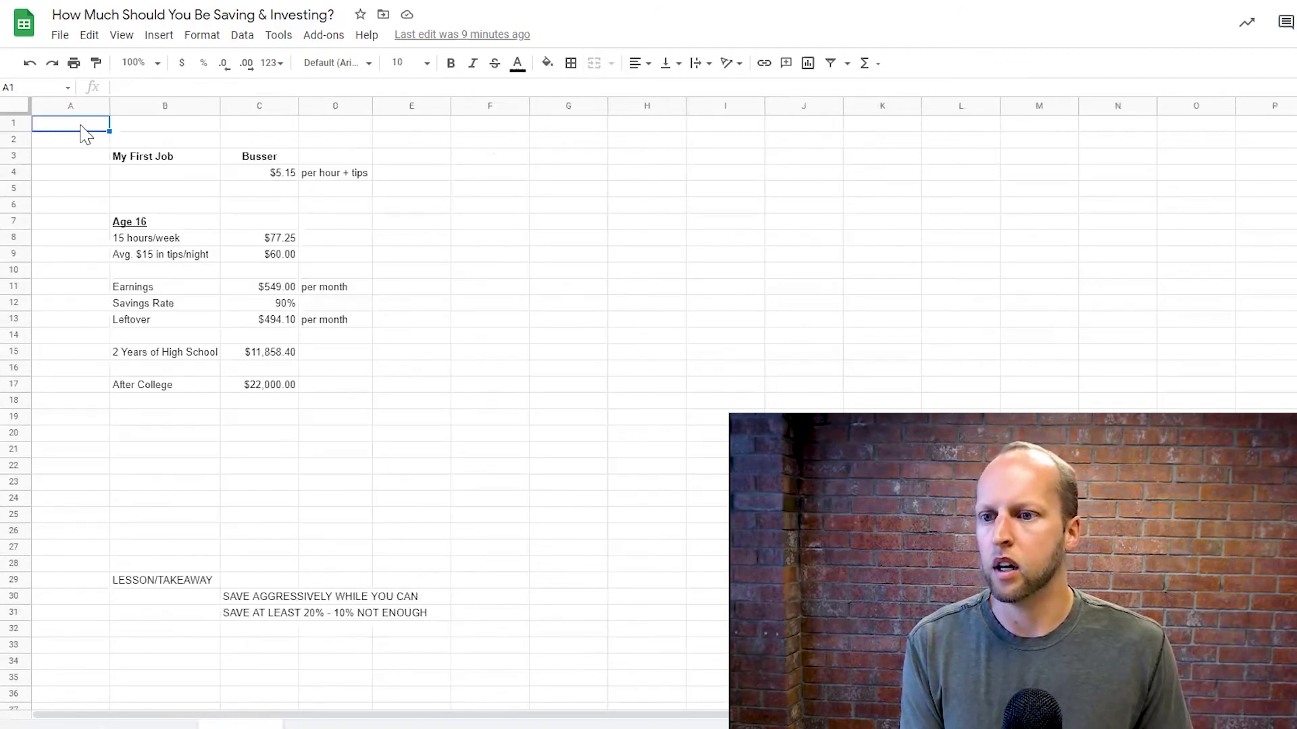
left_click_drag(85, 132, 649, 614)
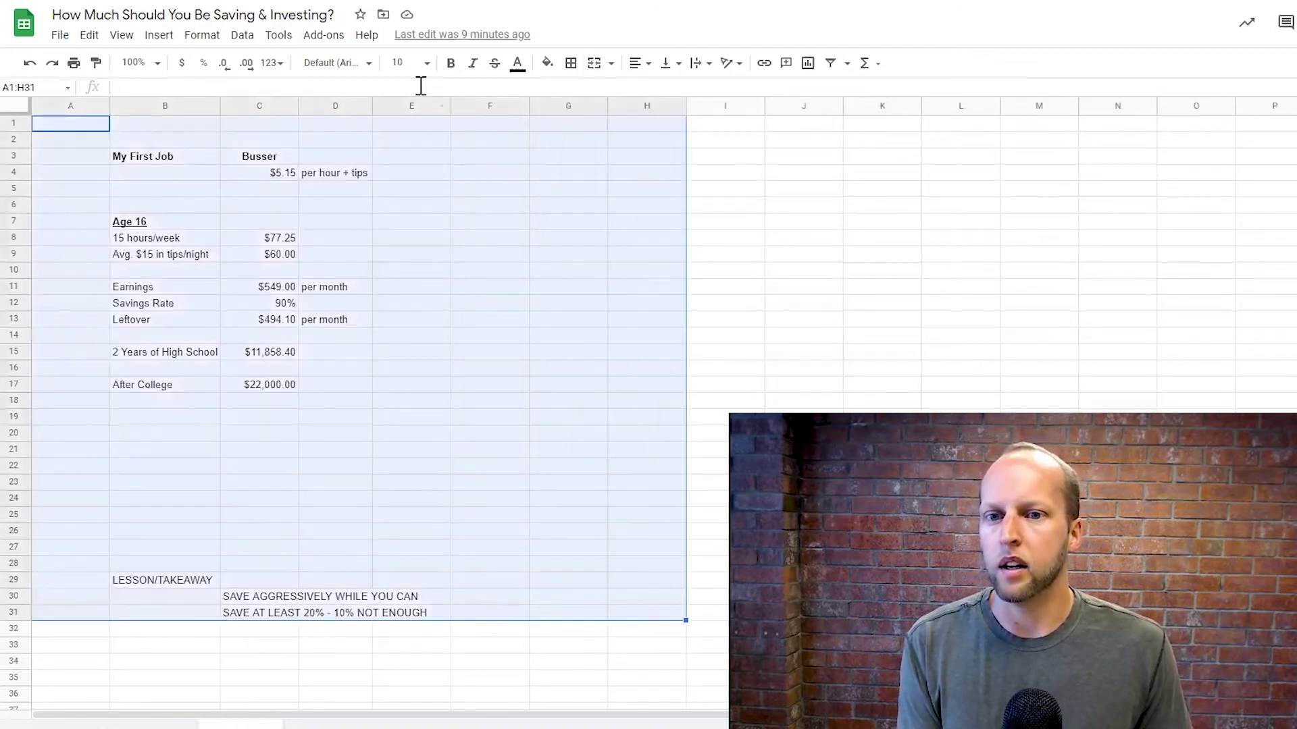
left_click(427, 63)
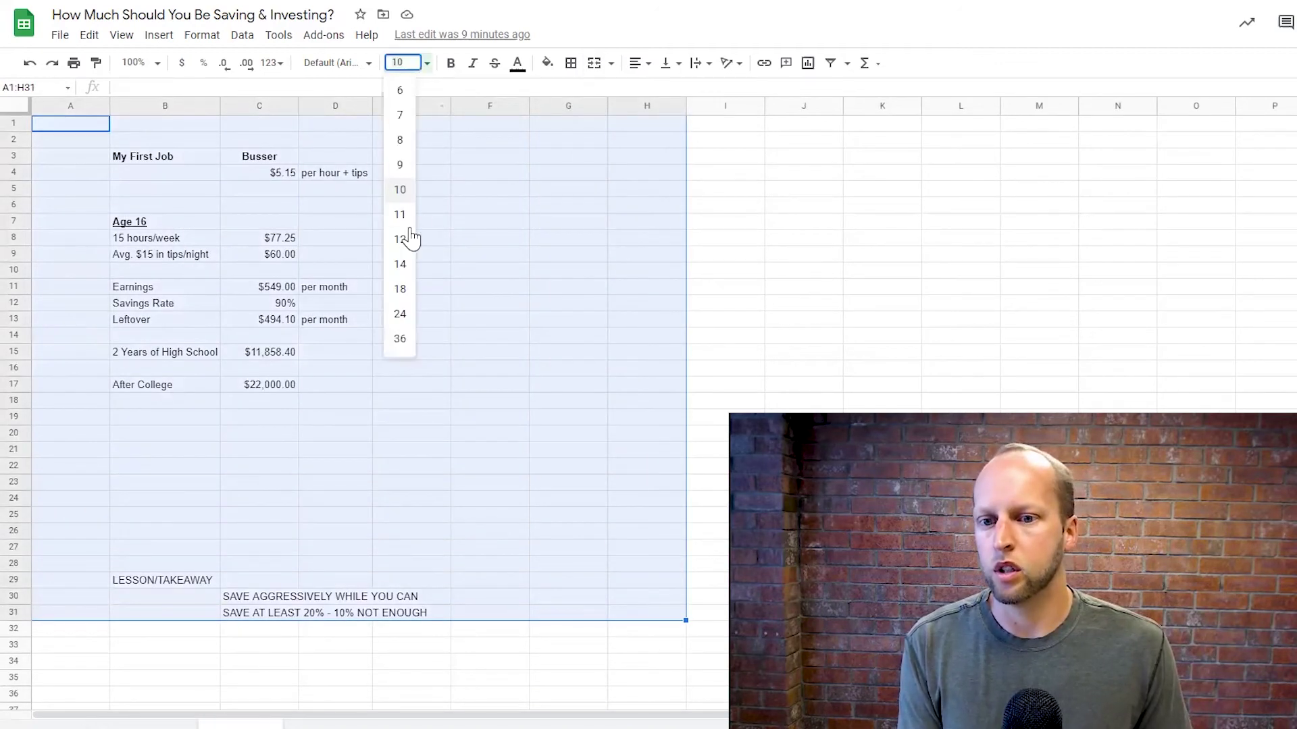
left_click(405, 263)
left_click(504, 273)
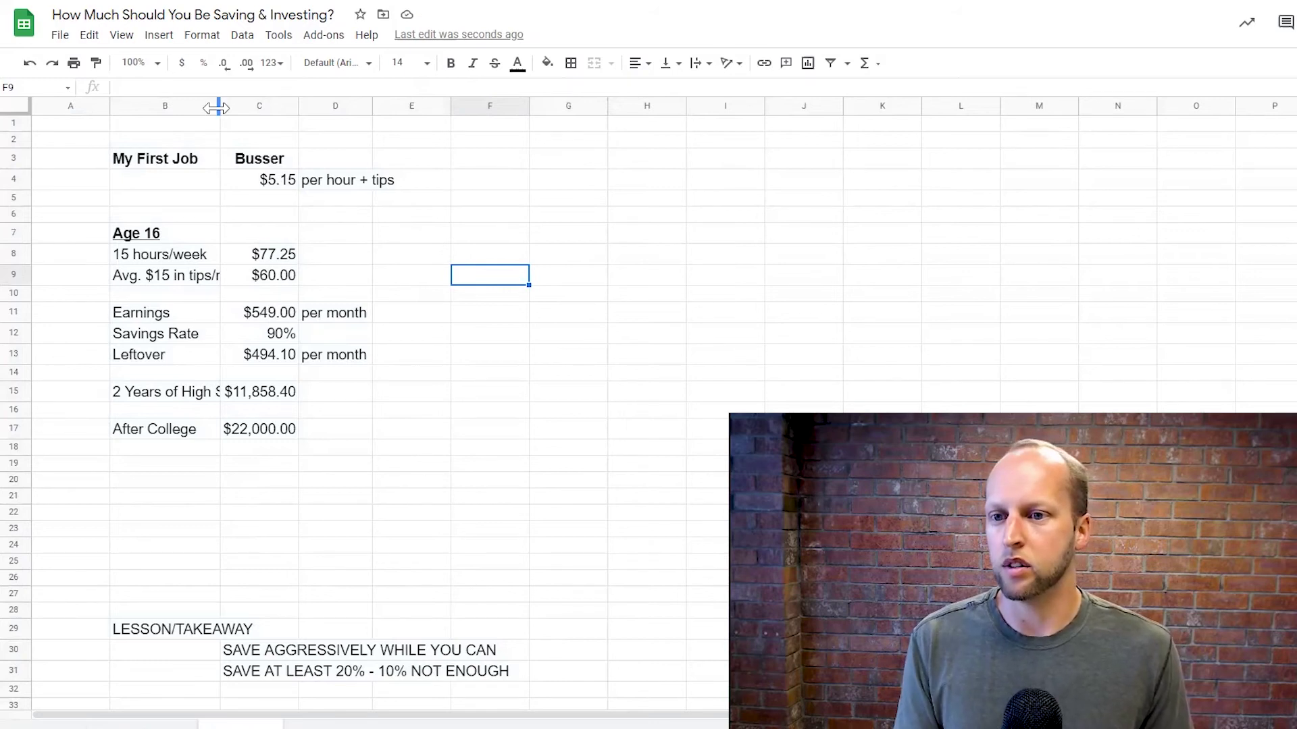
left_click_drag(218, 106, 270, 106)
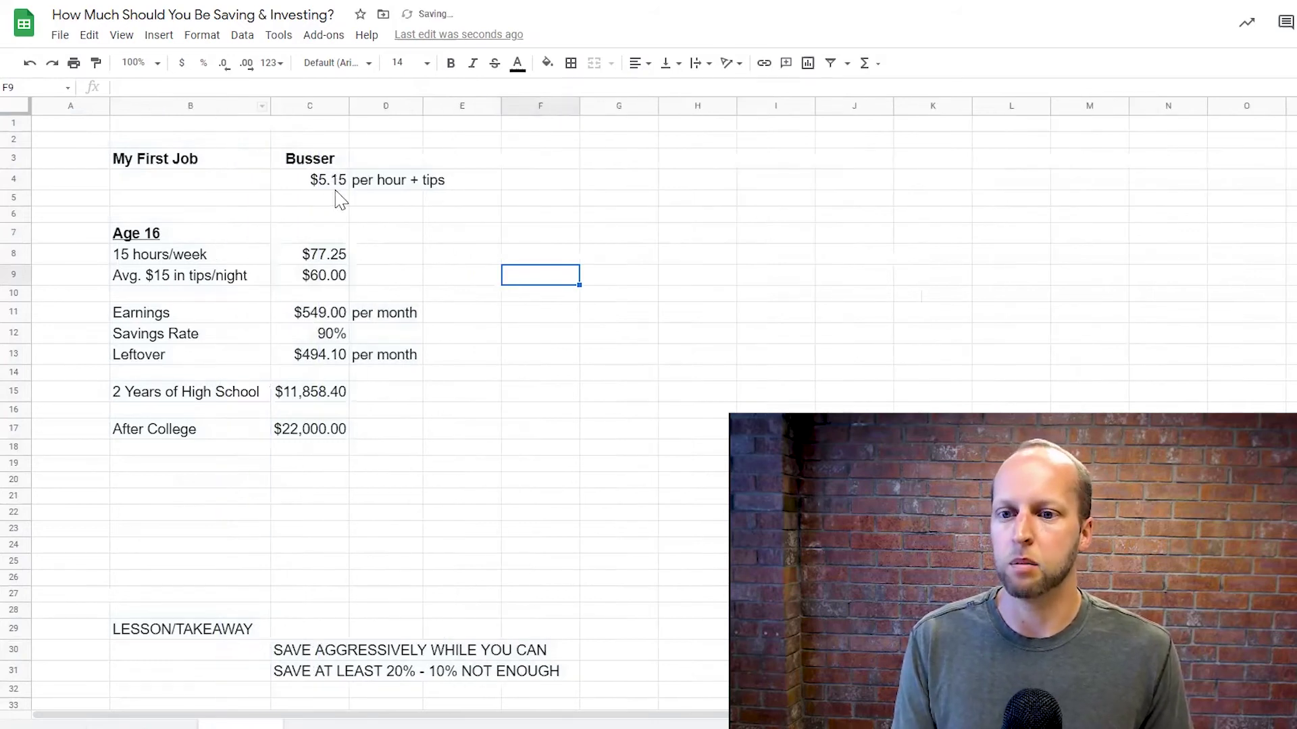
Step: Examine the first job's hourly pay, weekly and monthly earnings, savings rate, leftover amount, and the high school and after-college totals
left_click(330, 184)
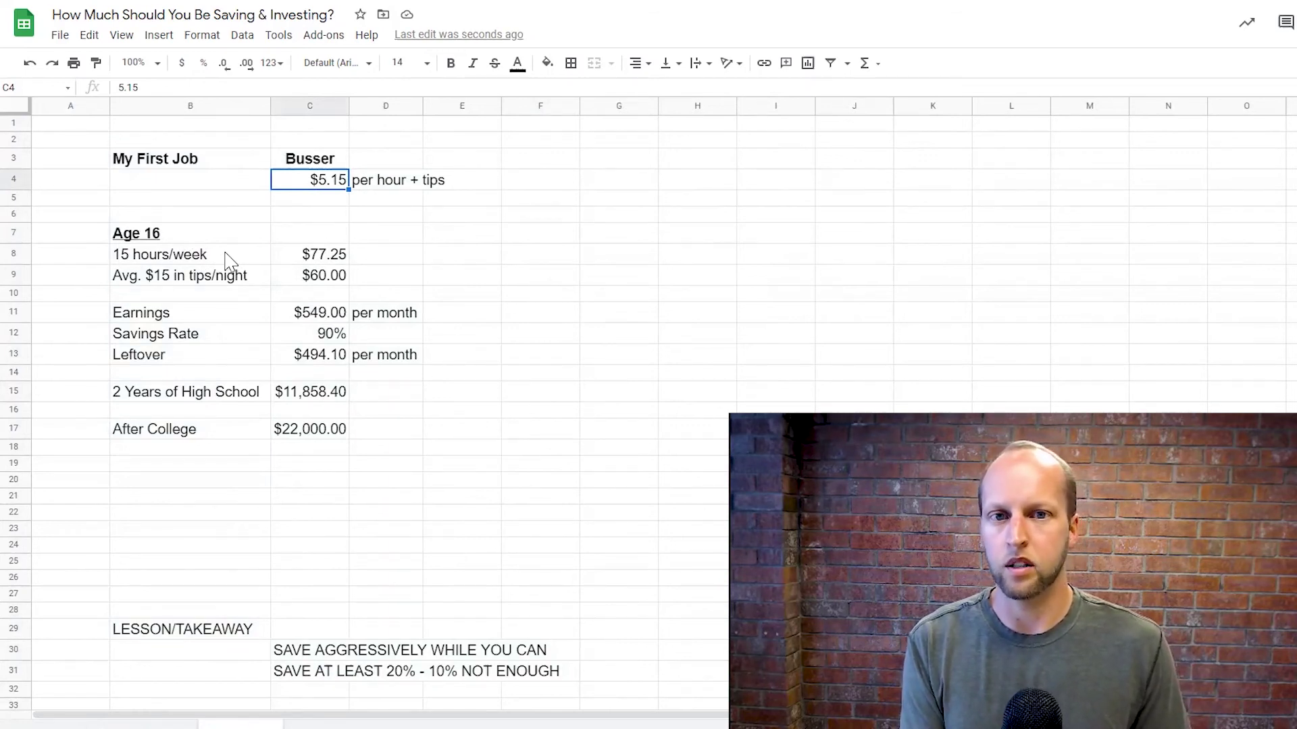
left_click(327, 260)
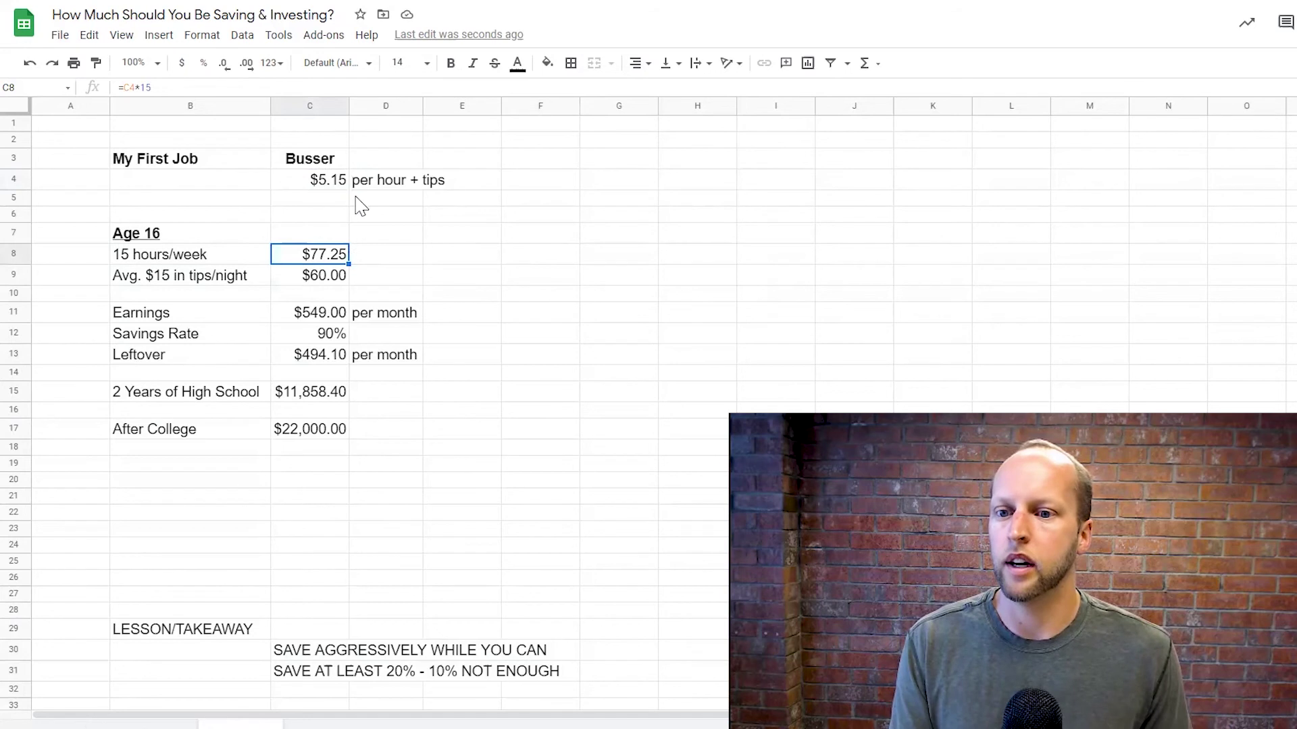
left_click(334, 316)
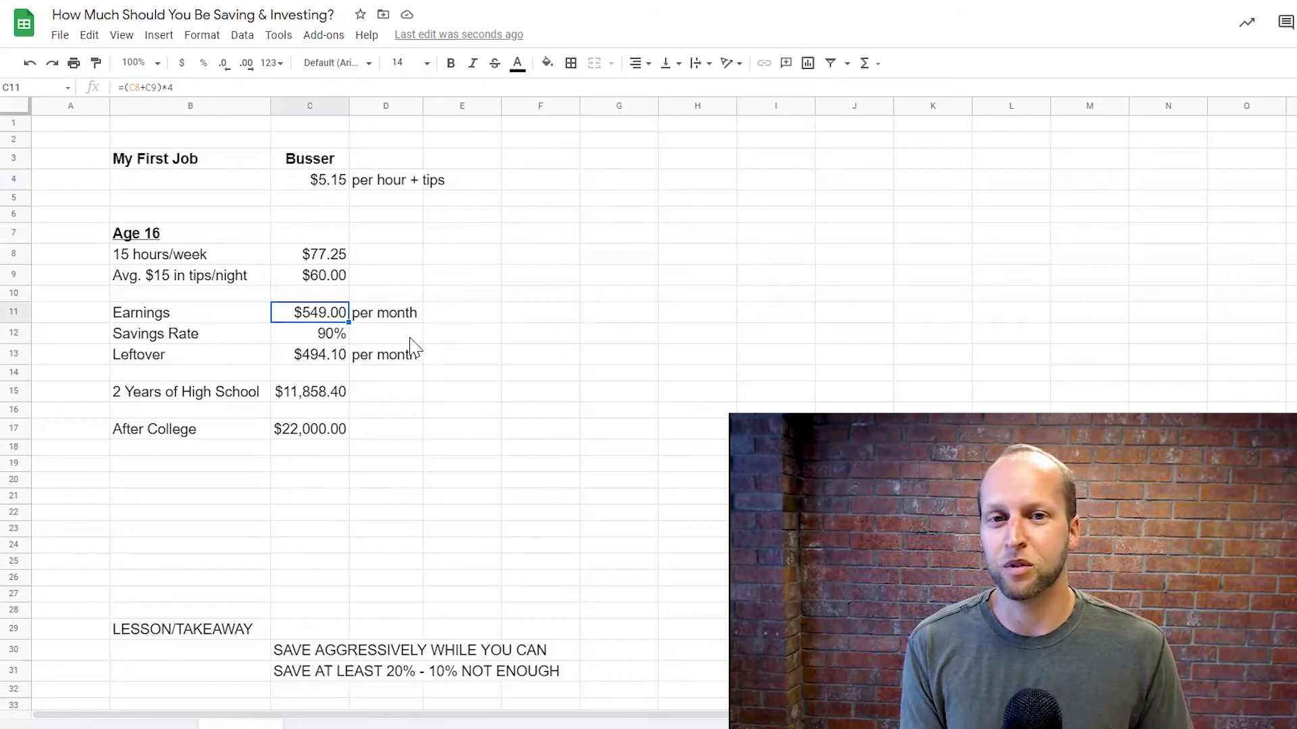
left_click(341, 338)
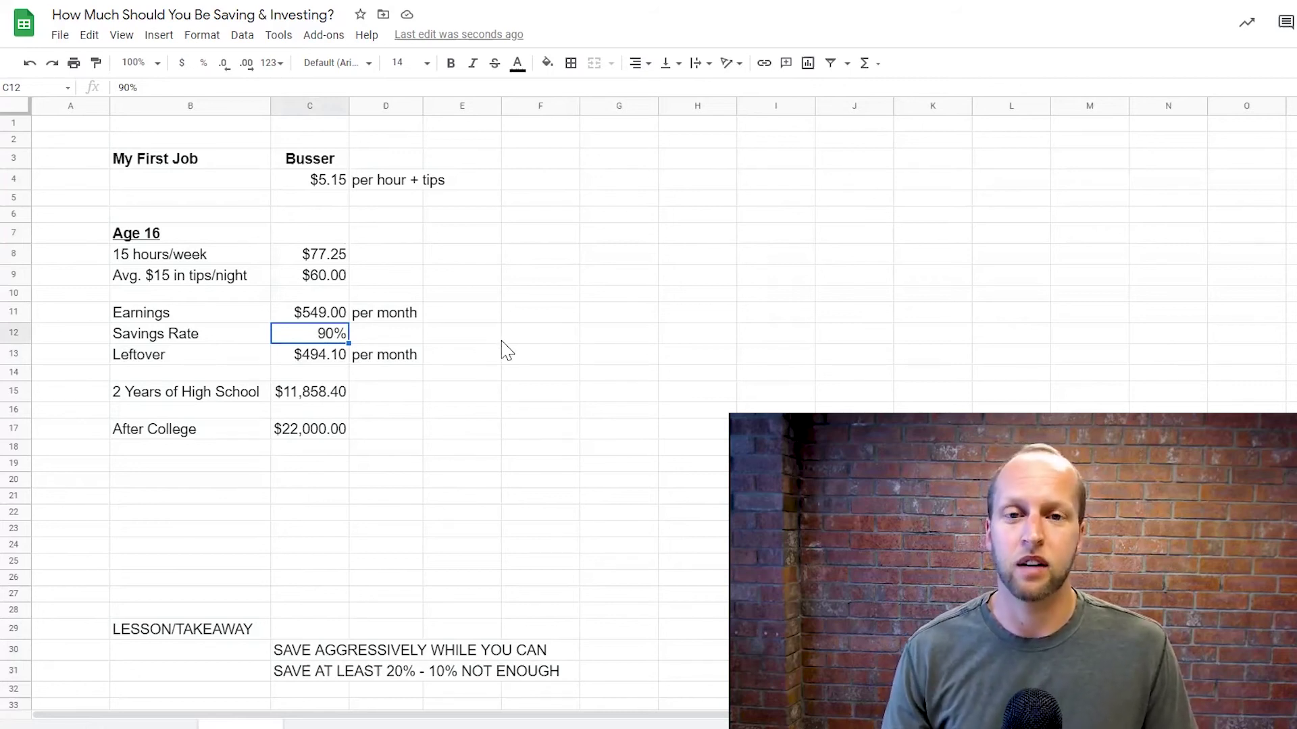
left_click(334, 360)
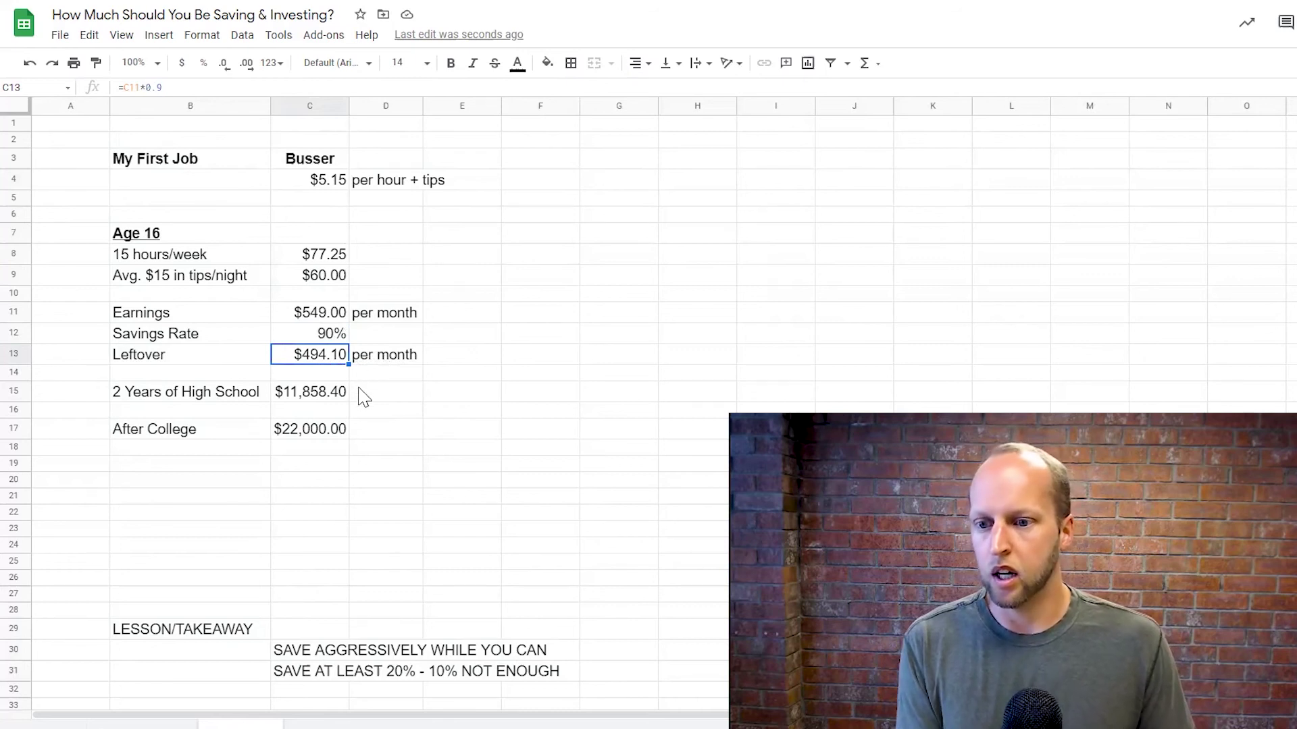
left_click(336, 397)
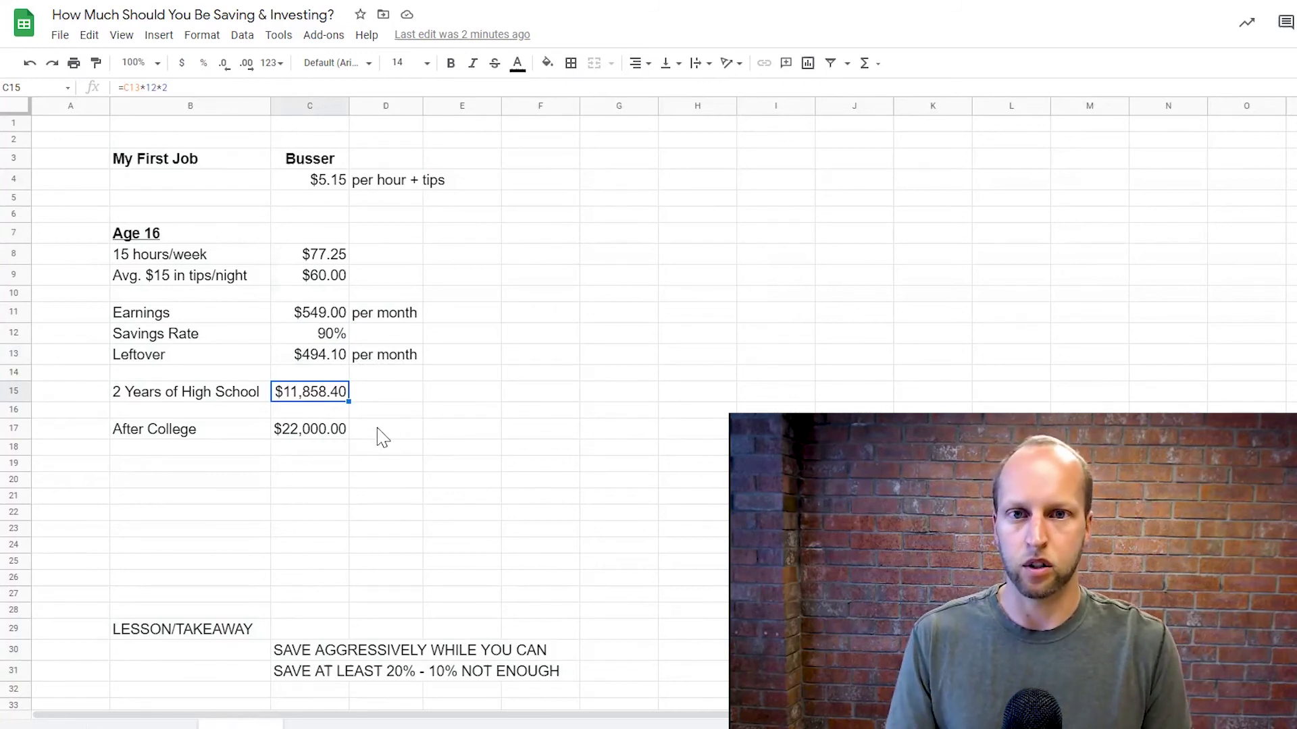
left_click(330, 431)
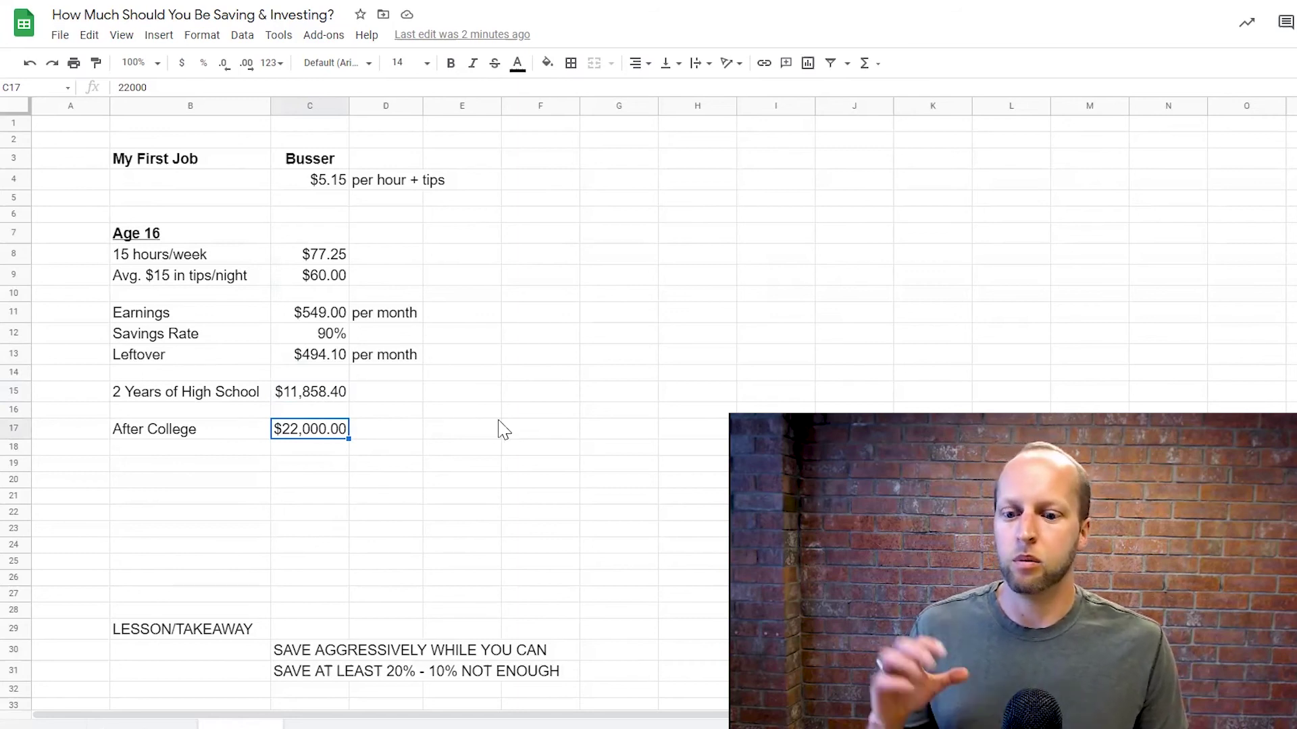
Step: Compare the teenager columns of the savings overview with the first-job sheet and its lesson/takeaway lines, ending on the overview
left_click(148, 720)
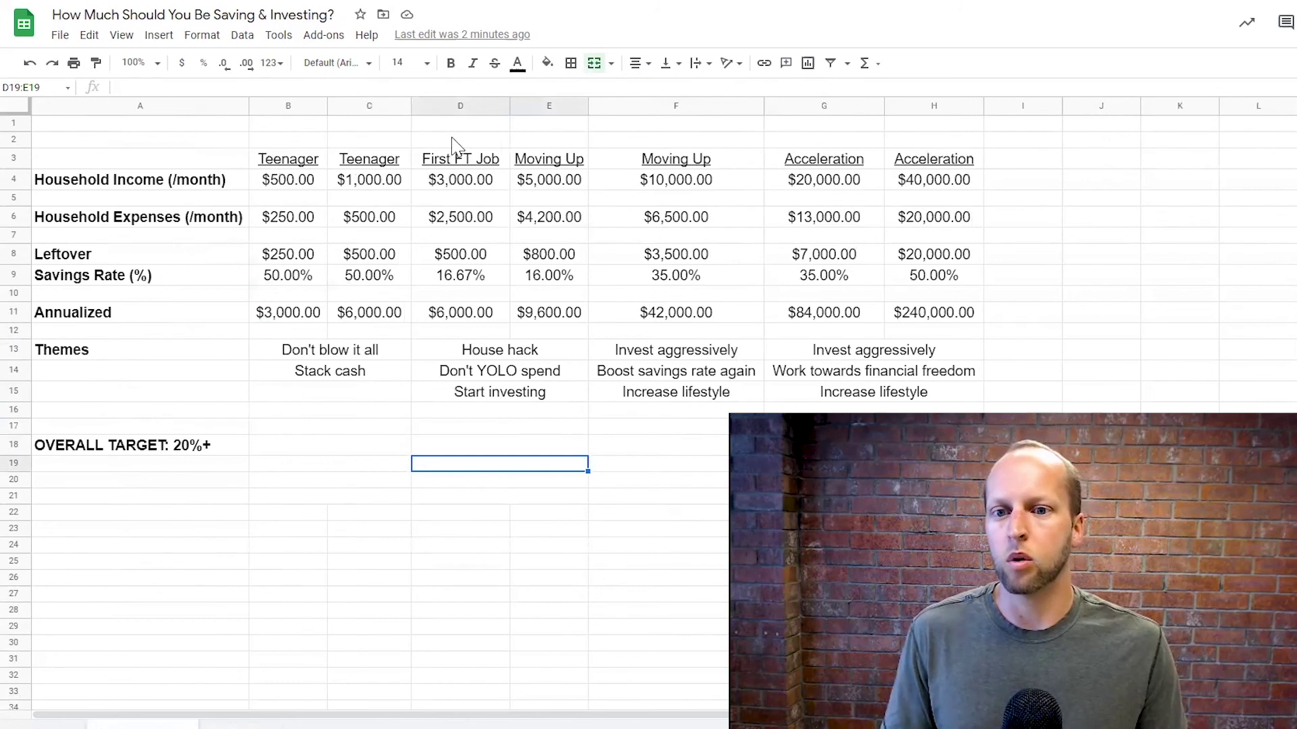
left_click_drag(458, 139, 939, 395)
left_click_drag(297, 142, 370, 401)
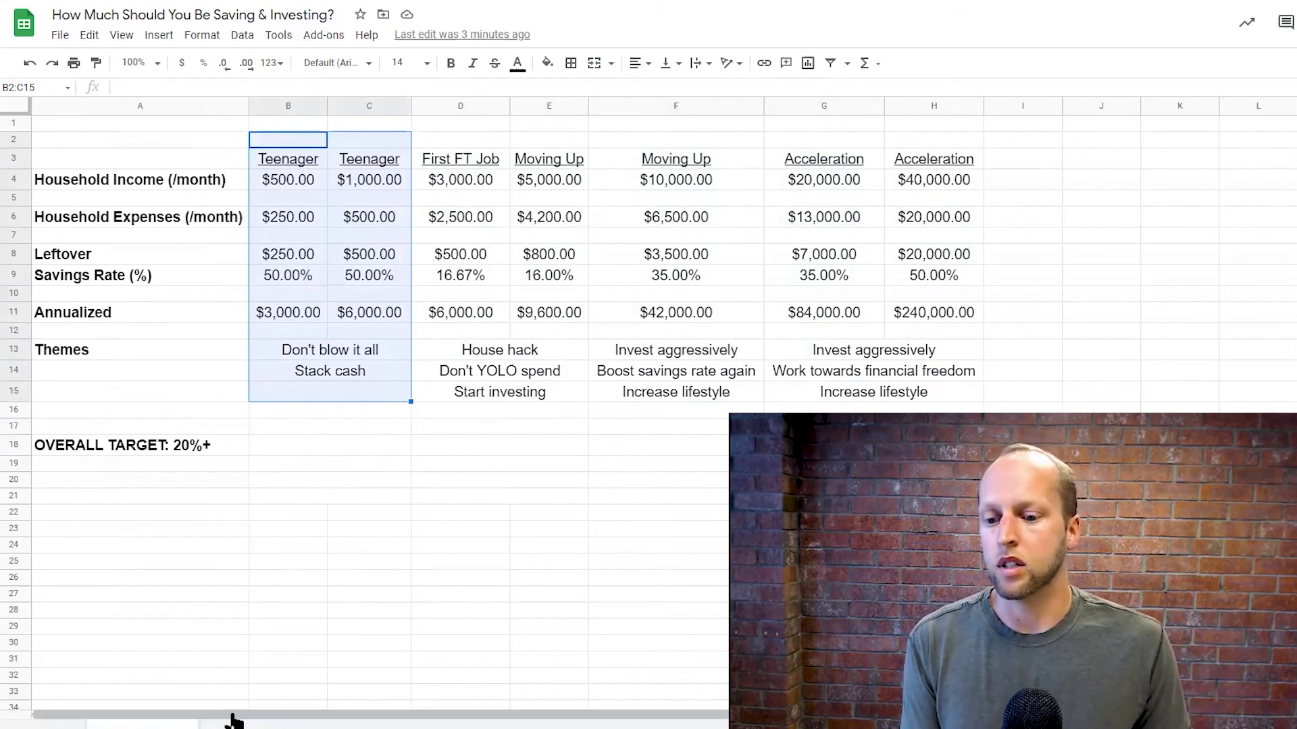
key("ctrl+shift+Page_Down")
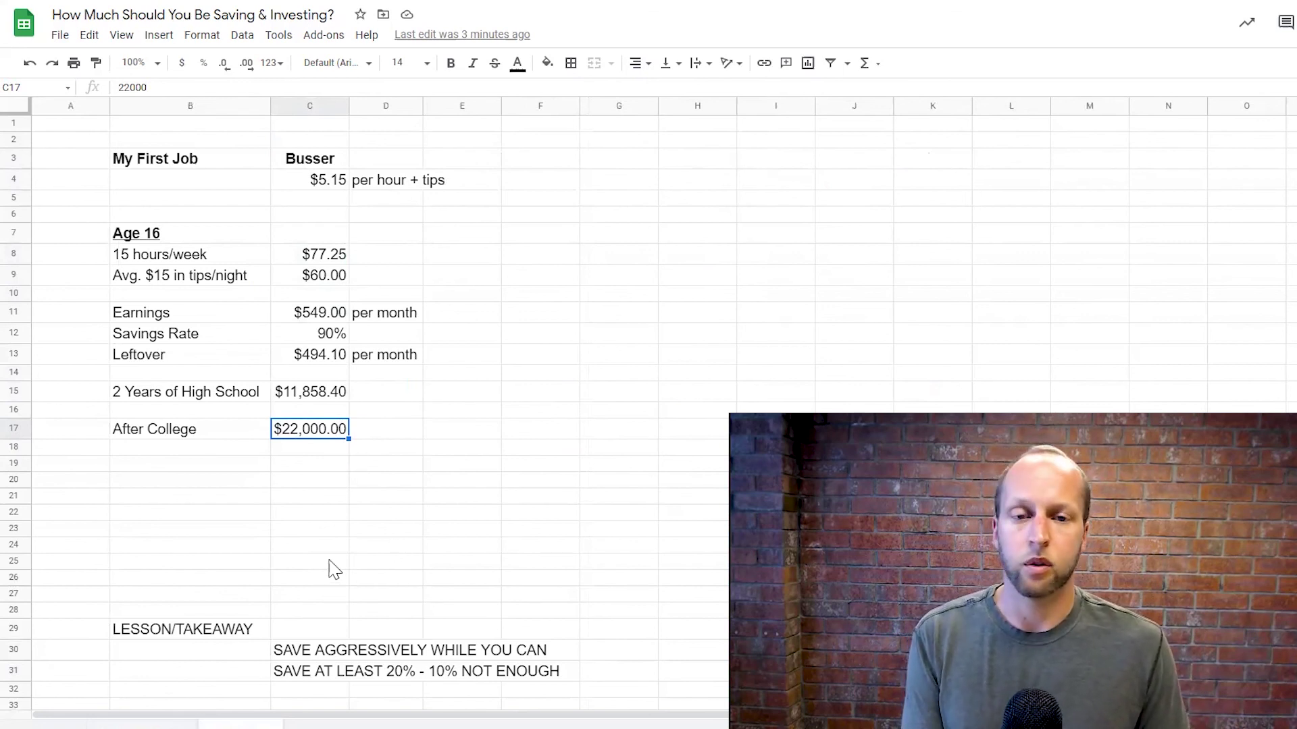
scroll(330, 570, "down", 4)
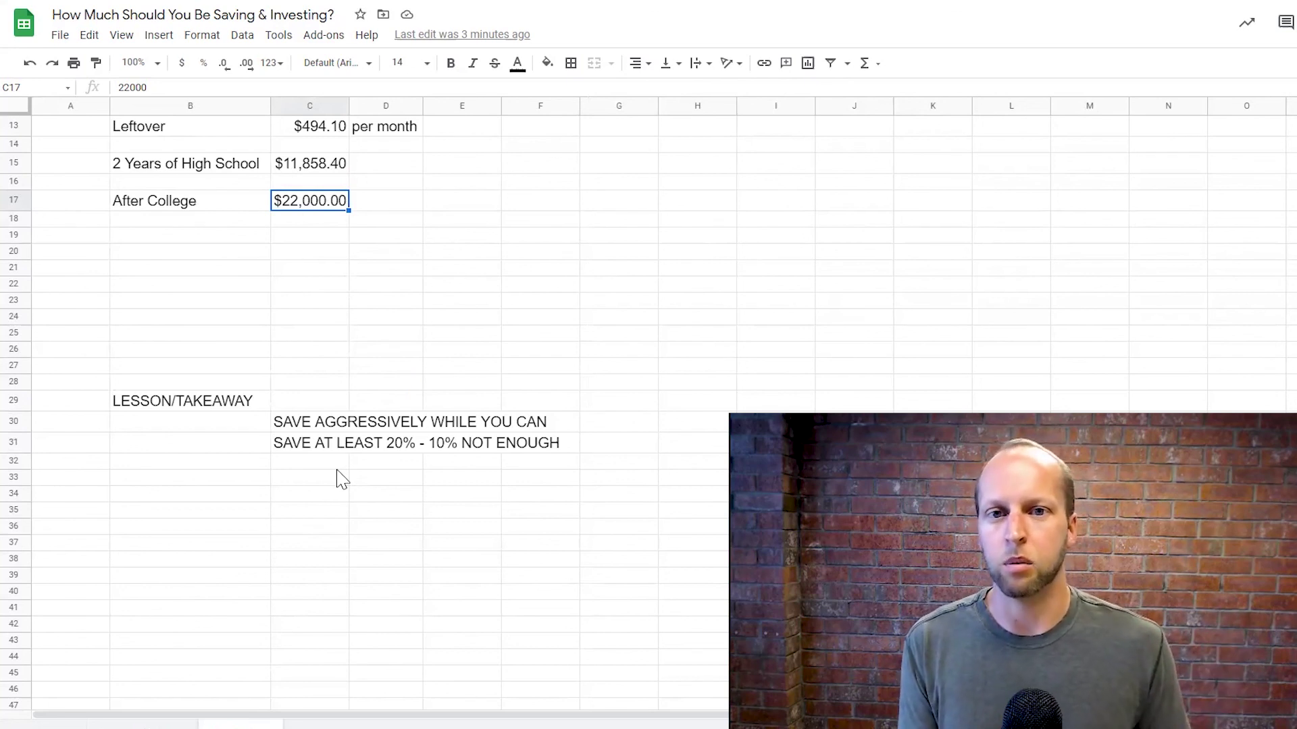
scroll(530, 405, "up", 4)
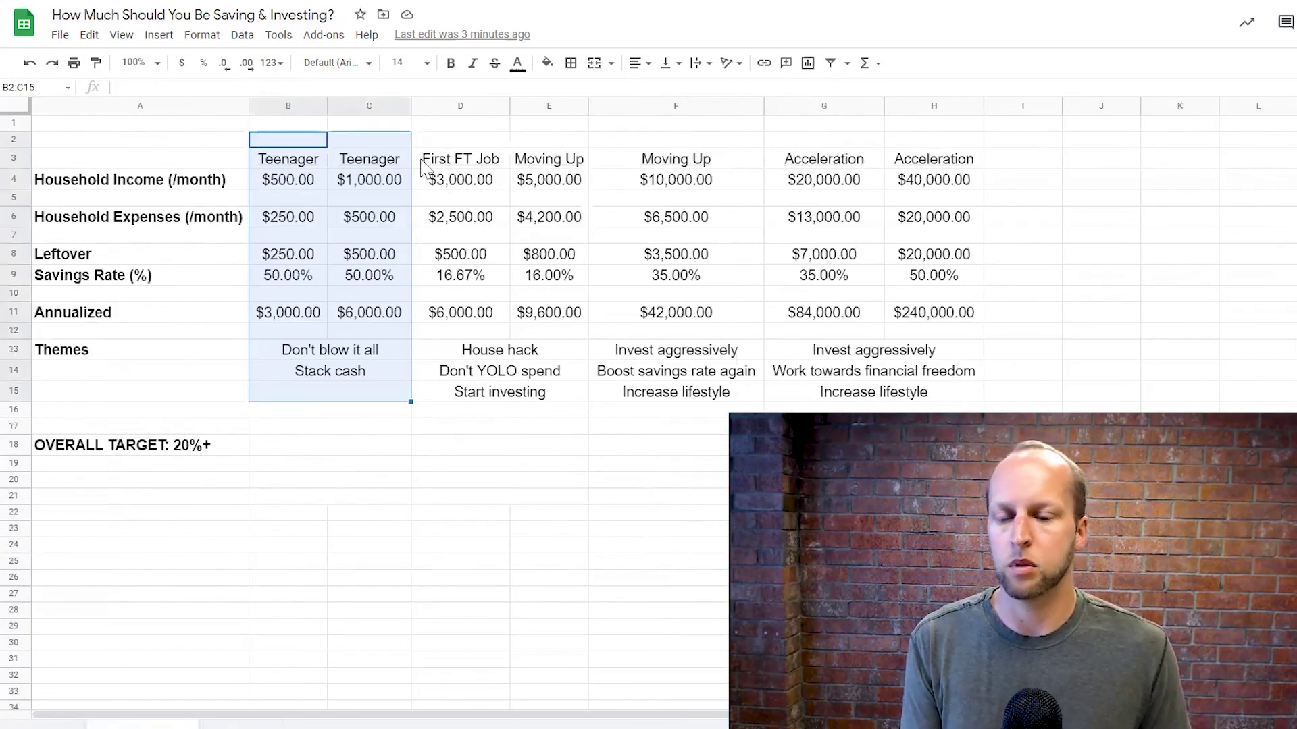
left_click(371, 465)
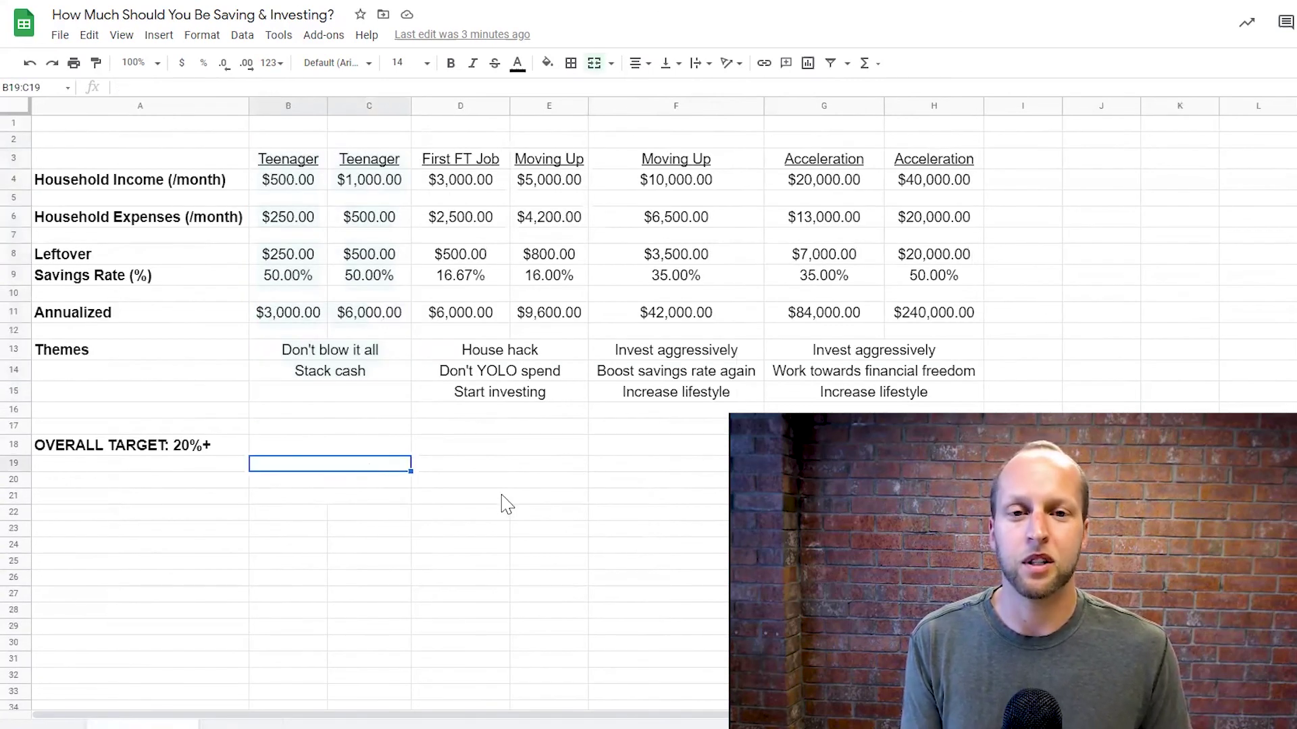